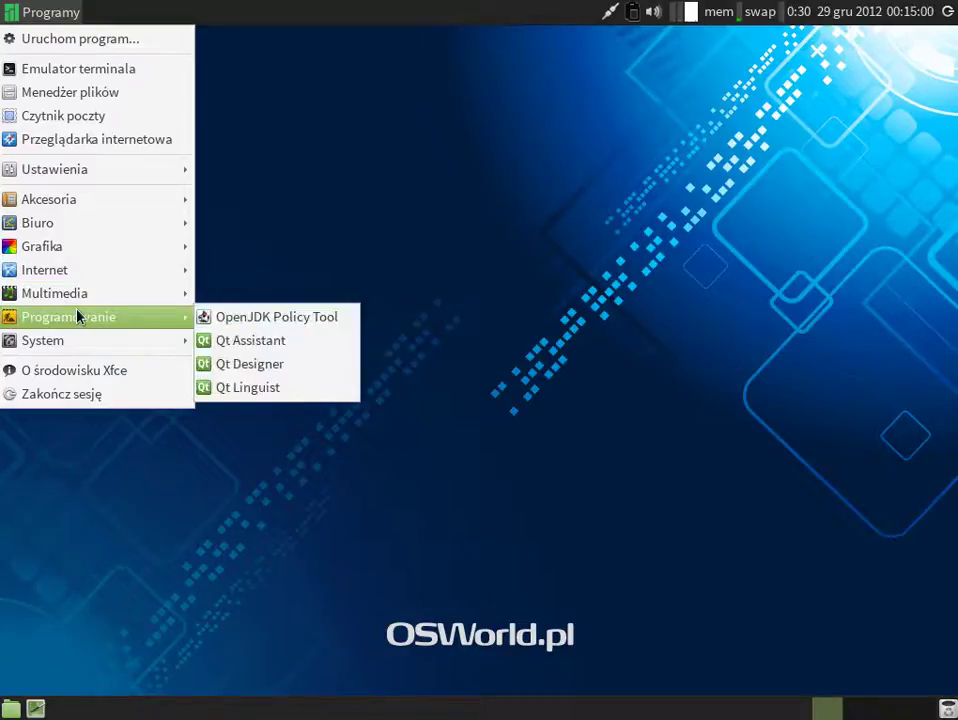
- Open the LibreOffice Installer and select the Writer and Calc components with GNOME integration
{"action": "mouse_move", "coordinate": [72, 344]}
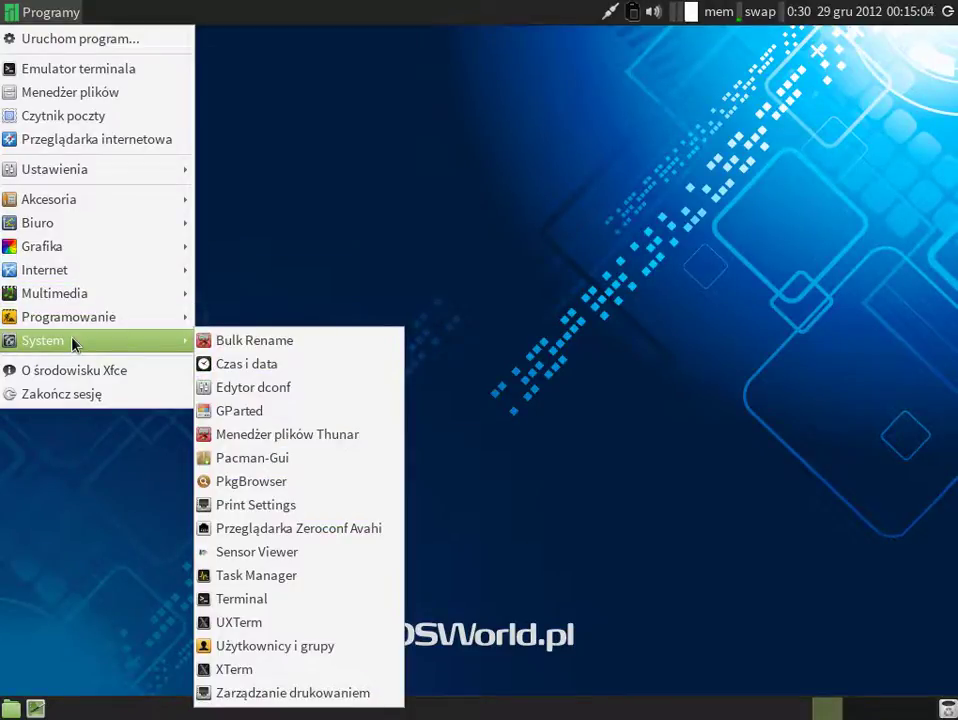
{"action": "mouse_move", "coordinate": [139, 233]}
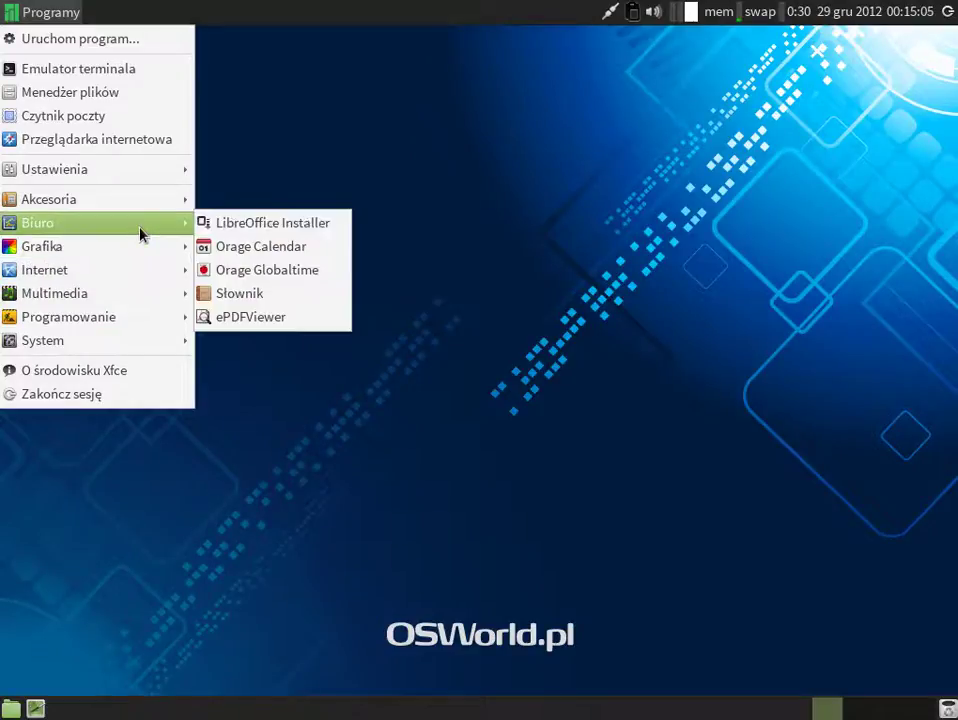
{"action": "left_click", "coordinate": [316, 222]}
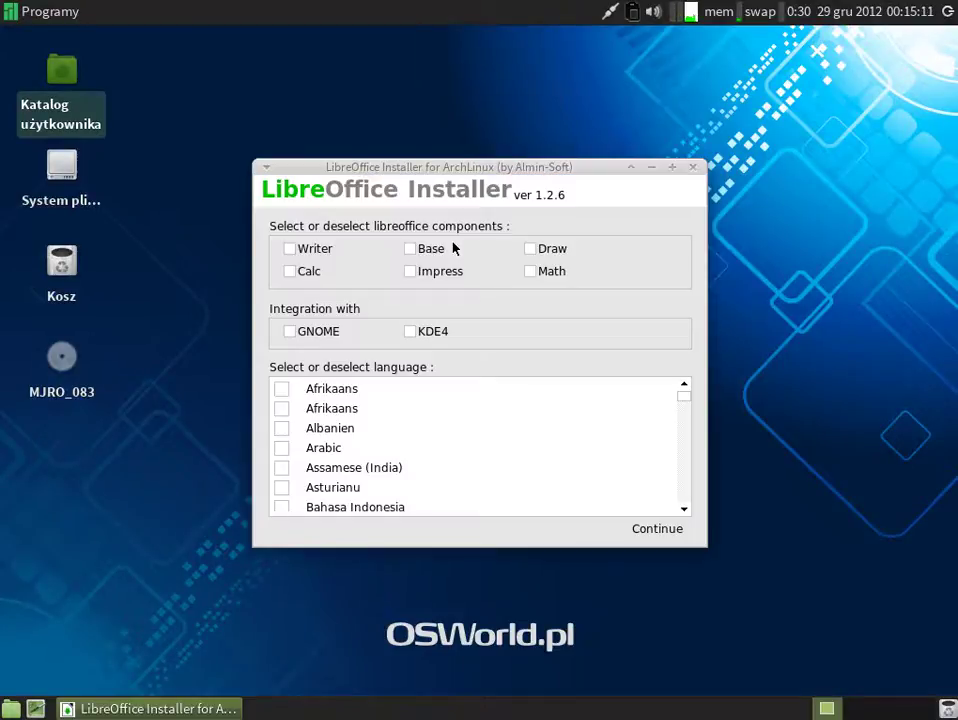
{"action": "left_click", "coordinate": [310, 254]}
{"action": "left_click", "coordinate": [292, 272]}
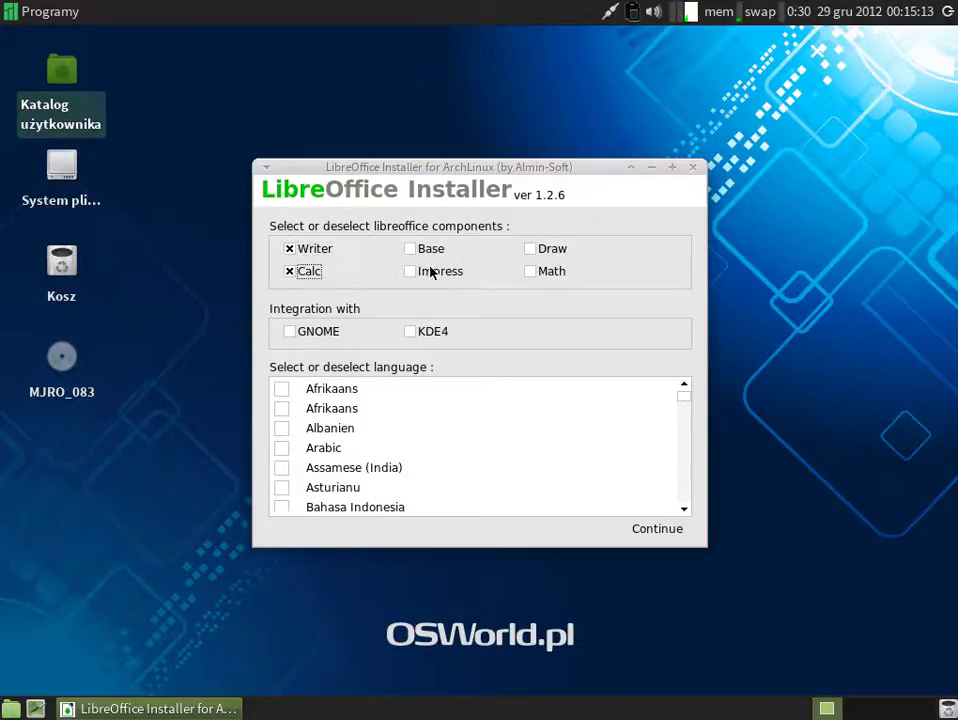
{"action": "left_click", "coordinate": [322, 332]}
- Choose Polish as the LibreOffice language and add the Impress component to the selection
{"action": "scroll", "coordinate": [600, 460], "scroll_direction": "down", "scroll_amount": 20}
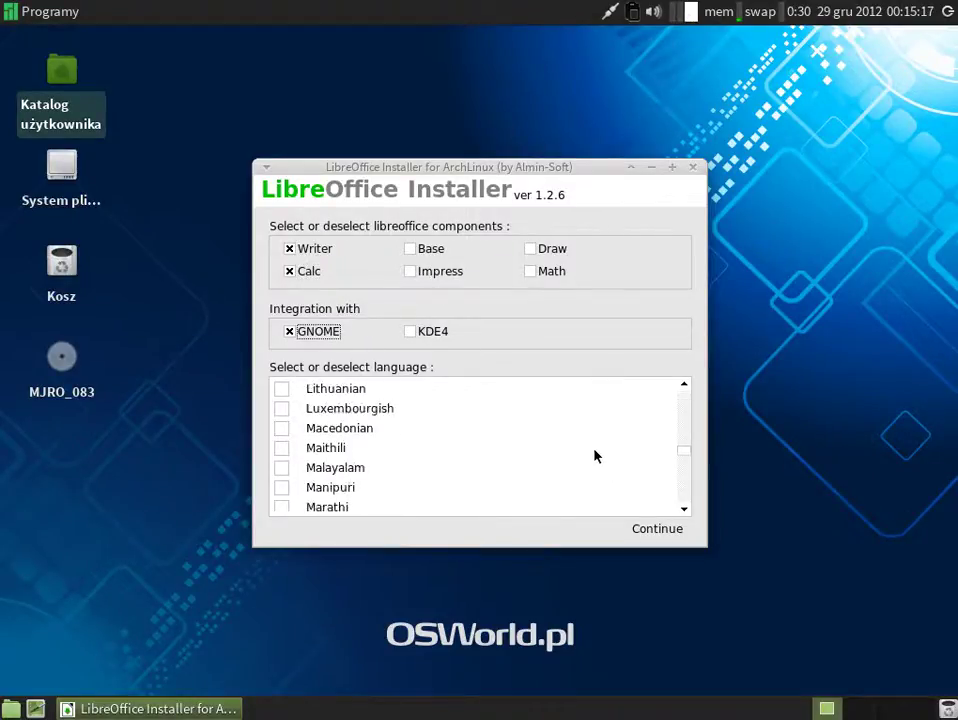
{"action": "scroll", "coordinate": [392, 455], "scroll_direction": "up", "scroll_amount": 1}
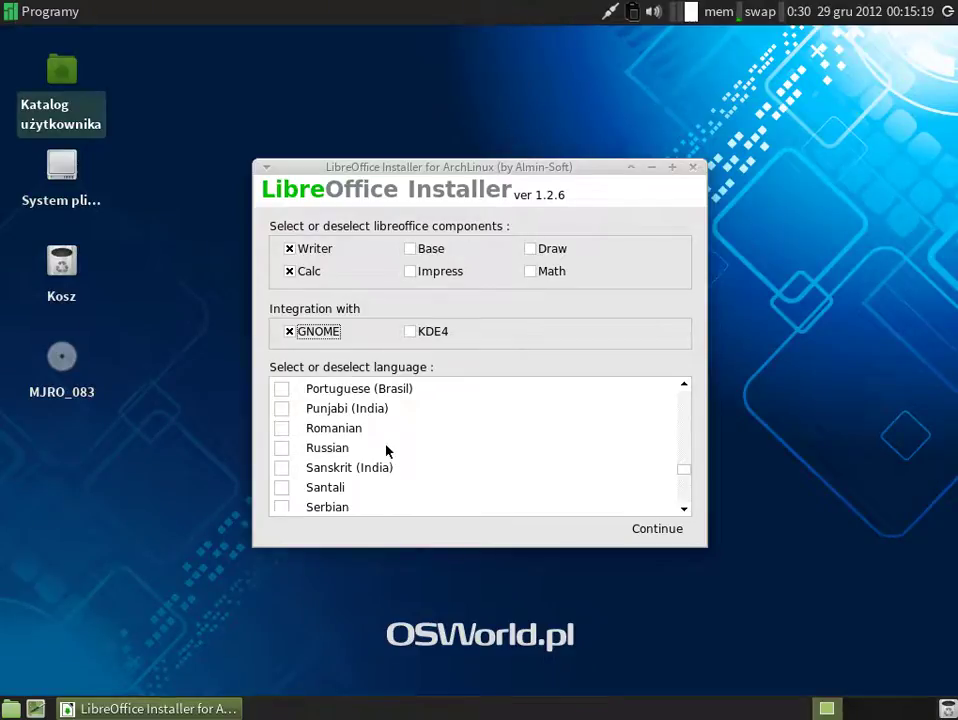
{"action": "scroll", "coordinate": [386, 450], "scroll_direction": "up", "scroll_amount": 1}
{"action": "scroll", "coordinate": [380, 448], "scroll_direction": "up", "scroll_amount": 1}
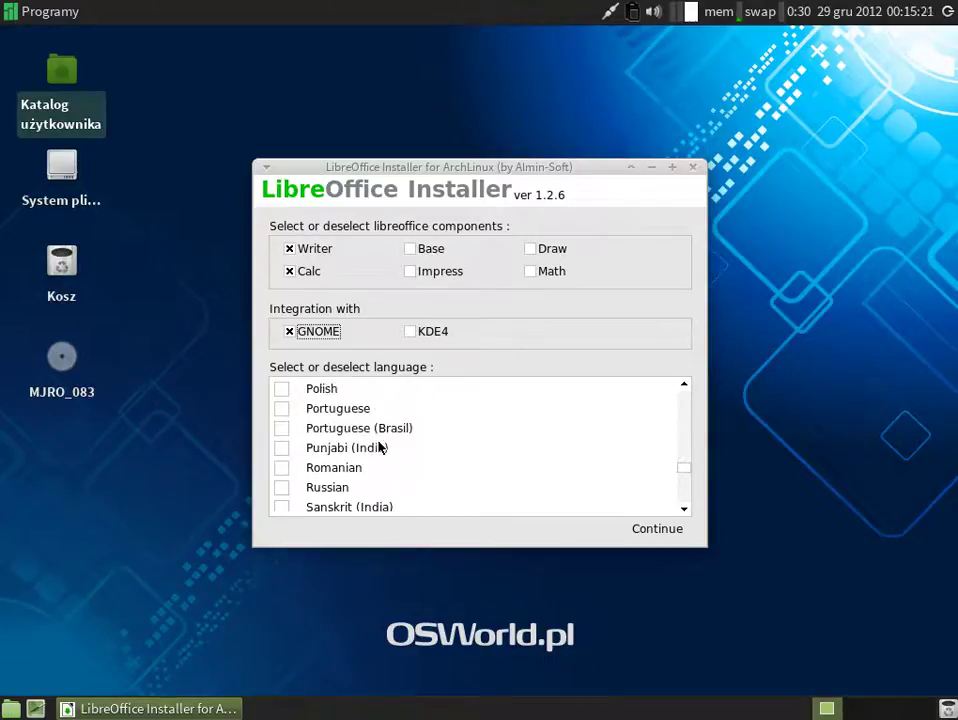
{"action": "left_click", "coordinate": [282, 389]}
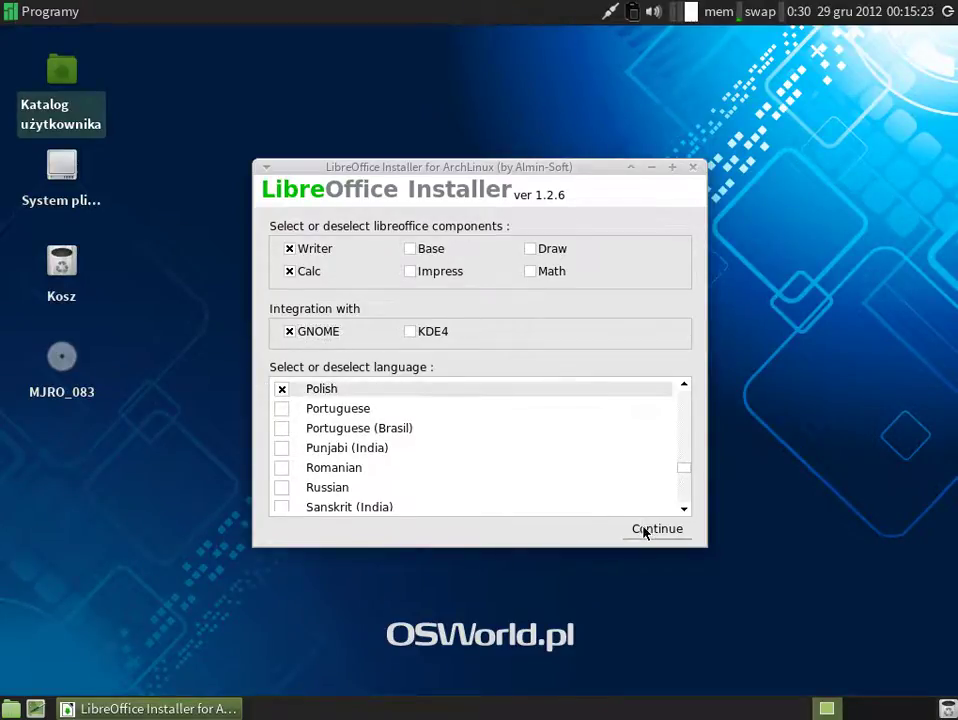
{"action": "left_click", "coordinate": [432, 272]}
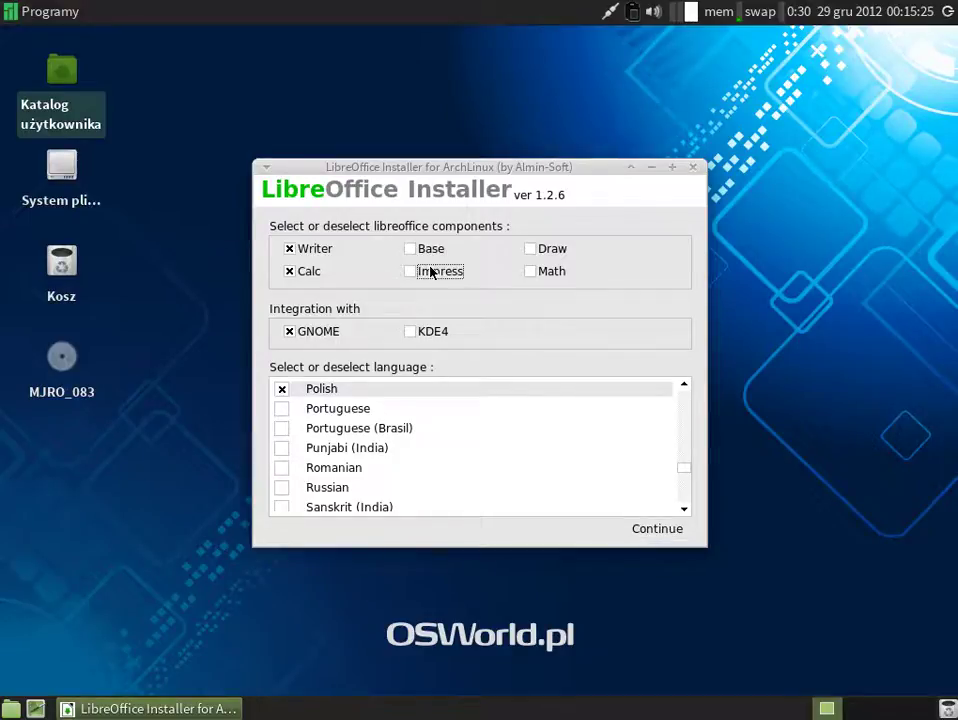
- Run the LibreOffice installation with the root password and detailed output shown, closing the installer once it is done
{"action": "left_click", "coordinate": [649, 528]}
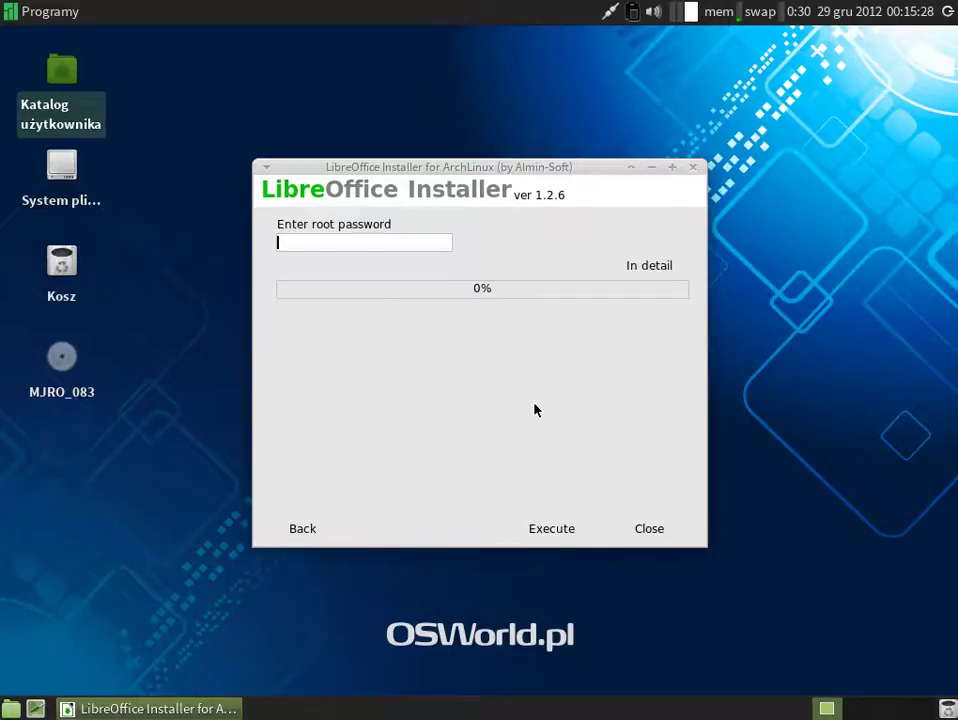
{"action": "type", "text": "***"}
{"action": "key", "text": "Return"}
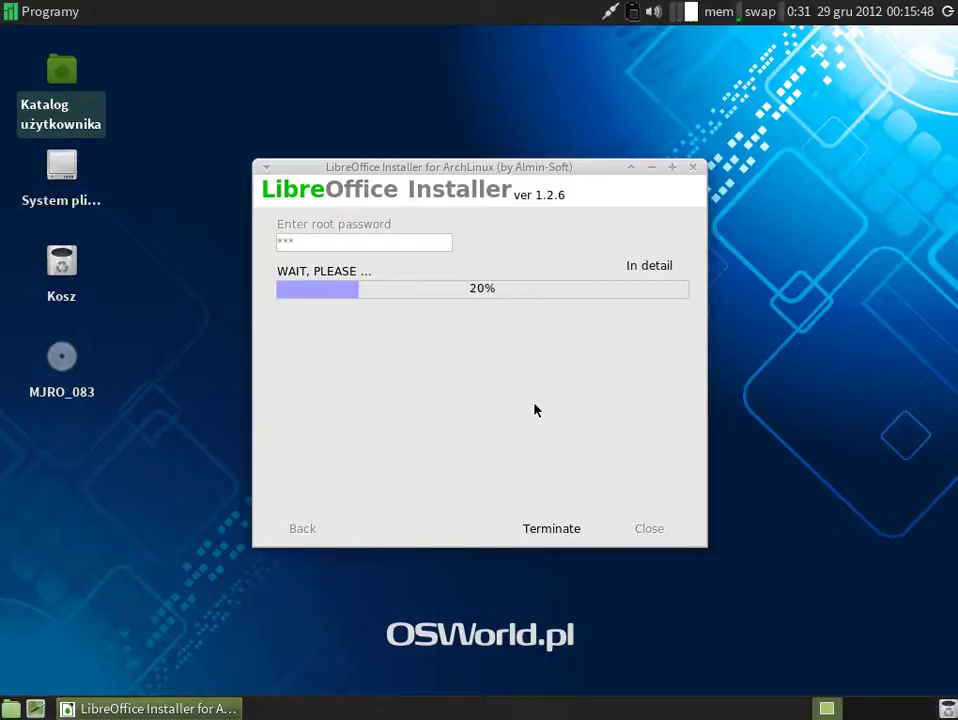
{"action": "left_click", "coordinate": [646, 268]}
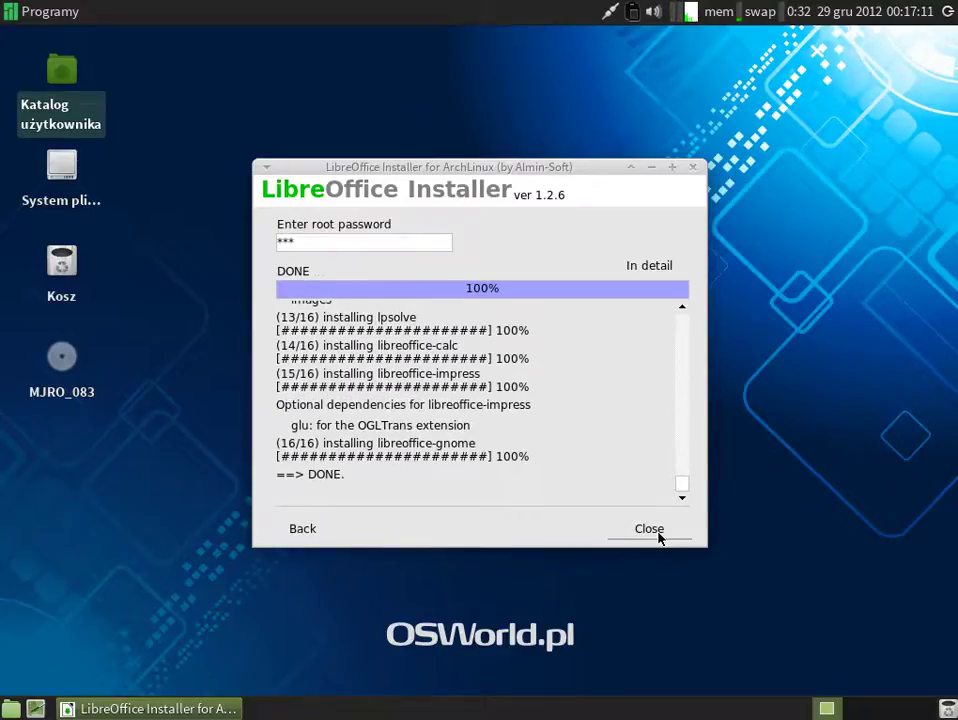
{"action": "left_click", "coordinate": [659, 537]}
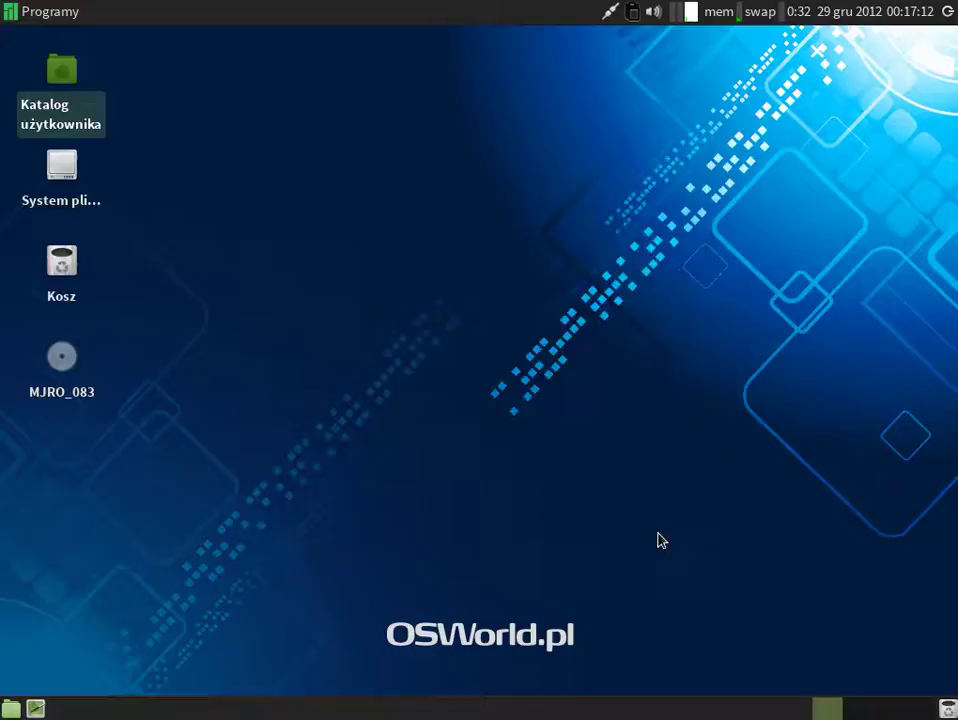
- Launch the general LibreOffice application from the installed office programs
{"action": "left_click", "coordinate": [60, 20]}
{"action": "mouse_move", "coordinate": [60, 226]}
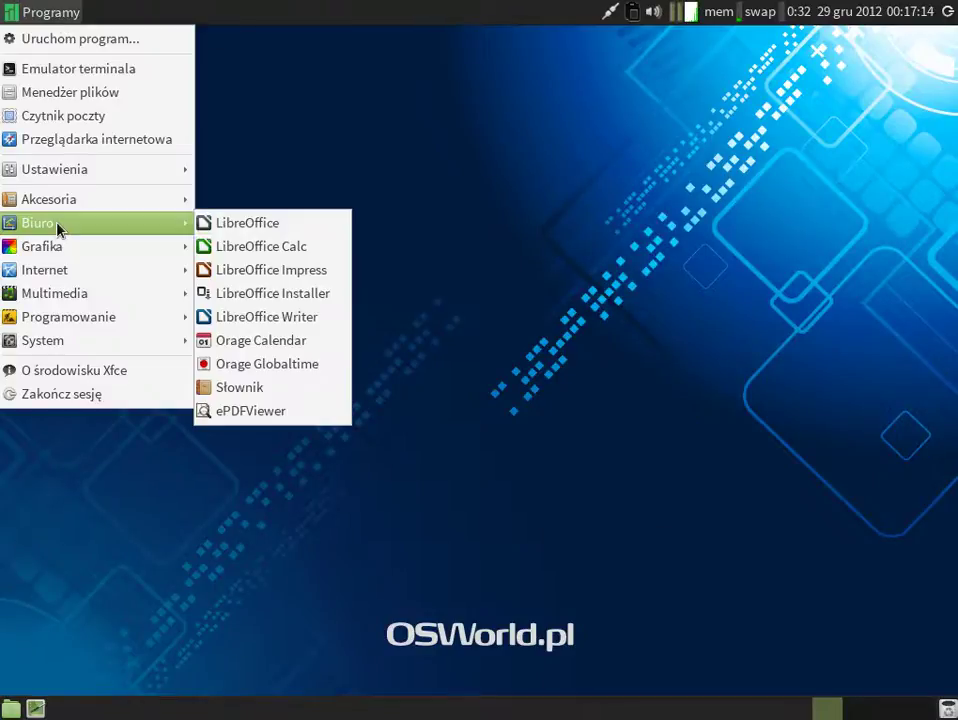
{"action": "left_click", "coordinate": [263, 225]}
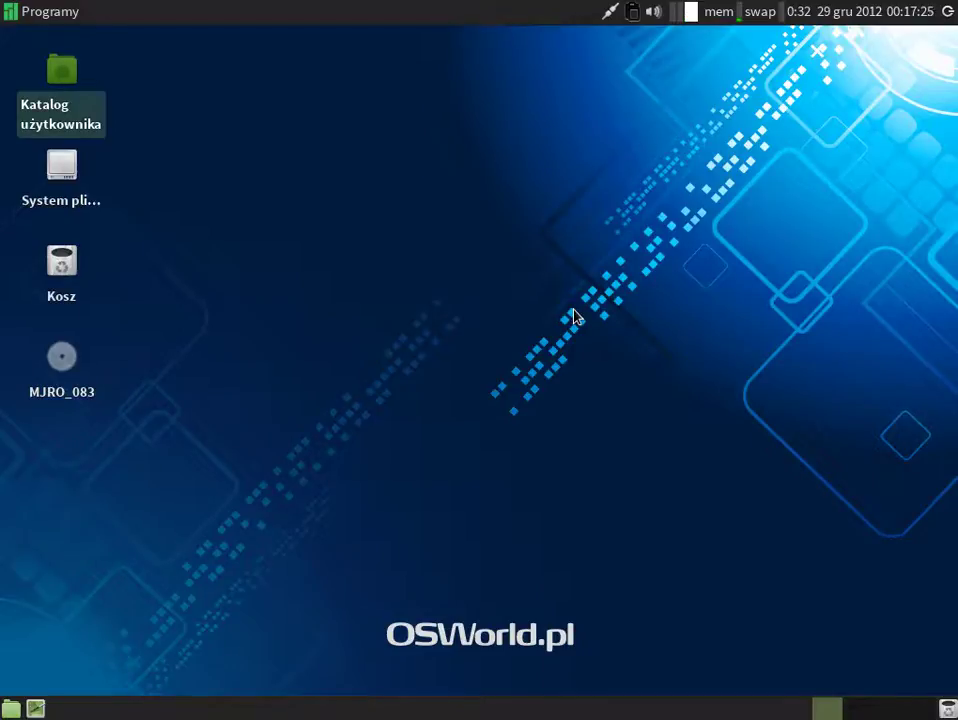
- Launch LibreOffice Writer from the installed office programs
{"action": "left_click", "coordinate": [75, 18]}
{"action": "mouse_move", "coordinate": [86, 228]}
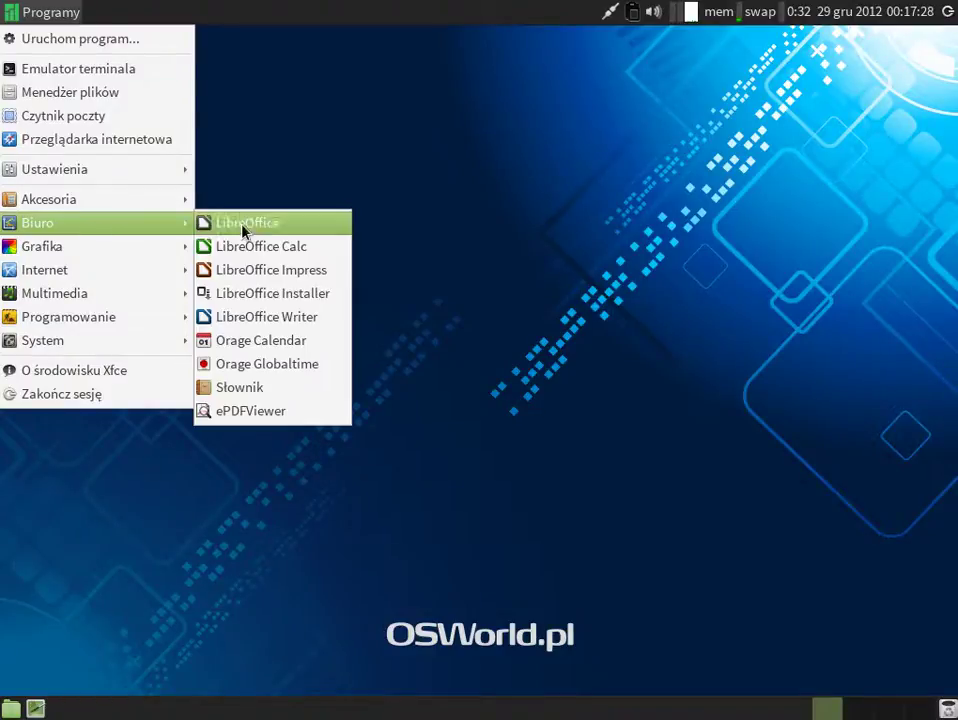
{"action": "left_click", "coordinate": [293, 317]}
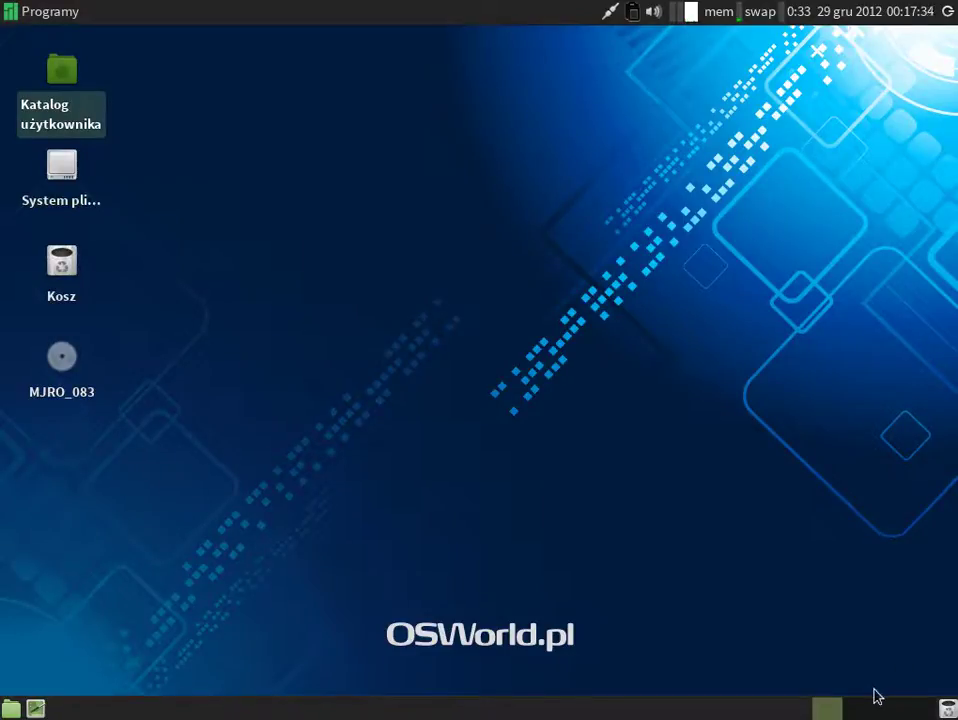
- Start Pacman-Gui from the system programs and authenticate with the administrator password
{"action": "left_click", "coordinate": [75, 20]}
{"action": "mouse_move", "coordinate": [129, 209]}
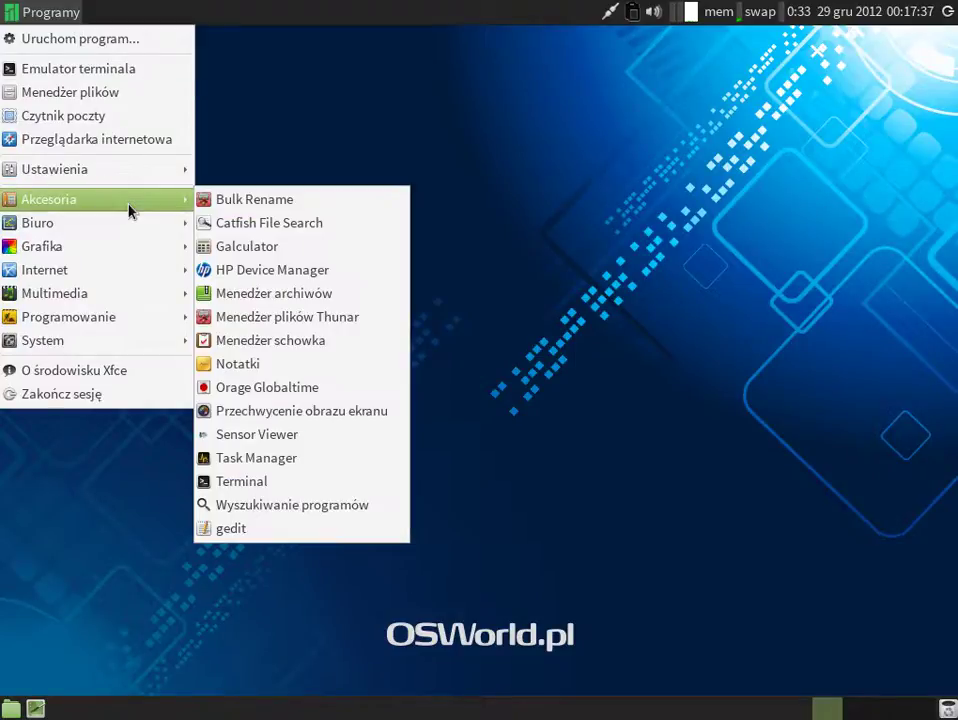
{"action": "mouse_move", "coordinate": [111, 348]}
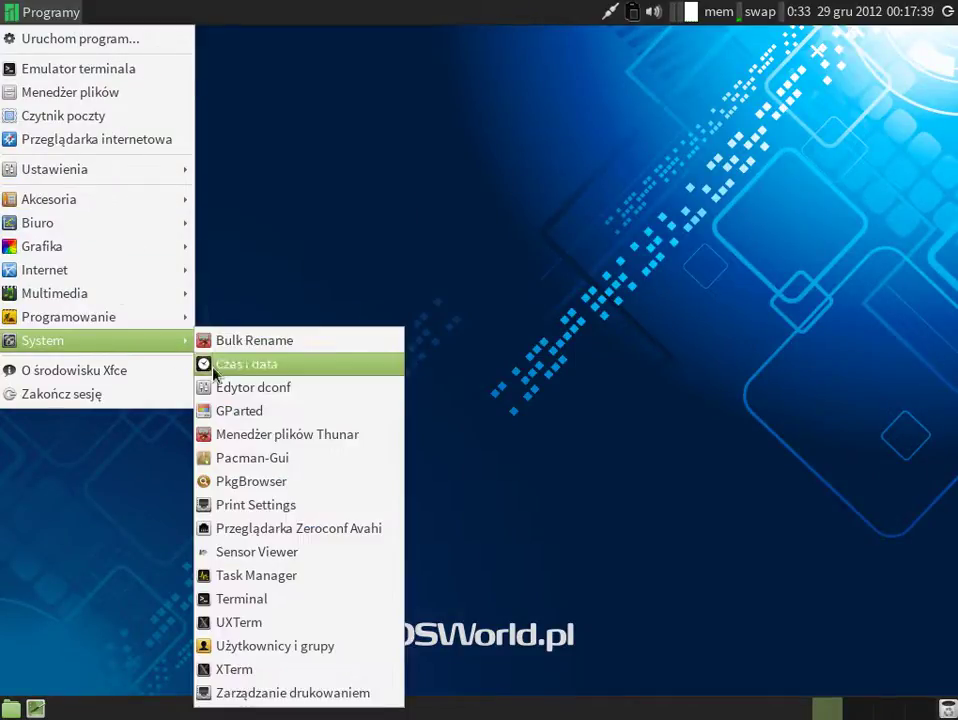
{"action": "left_click", "coordinate": [272, 460]}
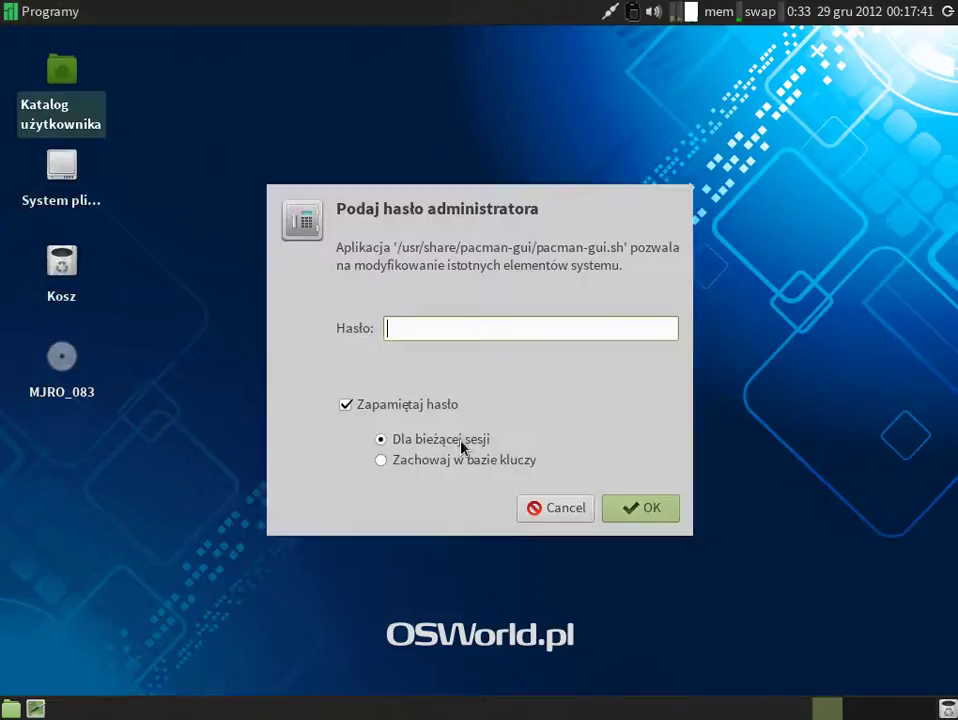
{"action": "type", "text": "***"}
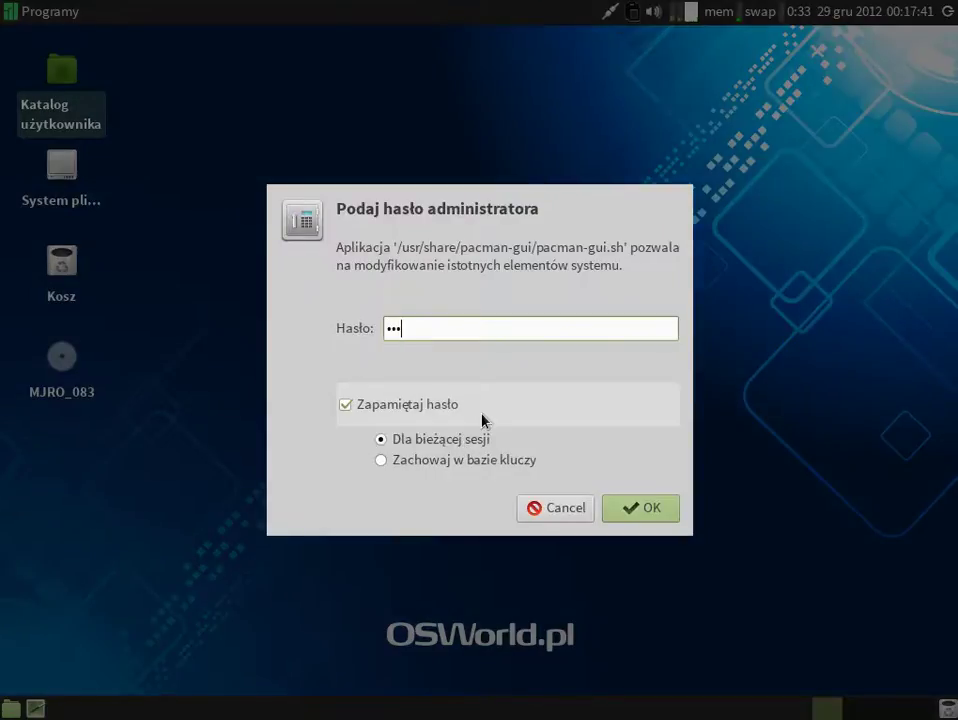
{"action": "key", "text": "Return"}
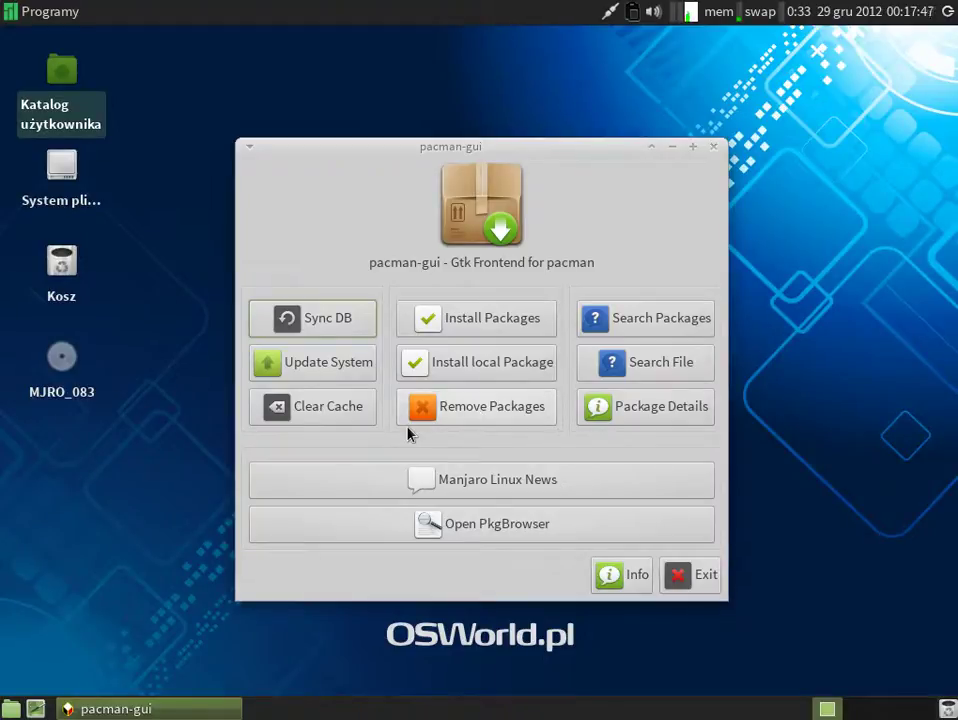
- Update the system packages, answering t to continue, move the pacman-gui window clear of the terminal, and close the finished update
{"action": "left_click", "coordinate": [338, 368]}
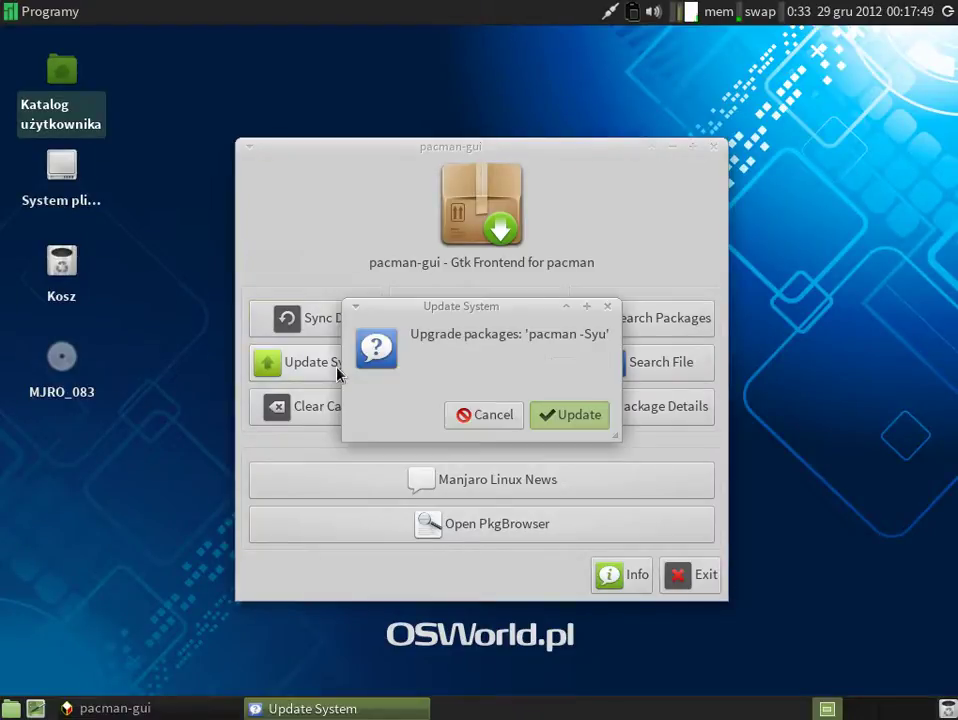
{"action": "left_click", "coordinate": [566, 412]}
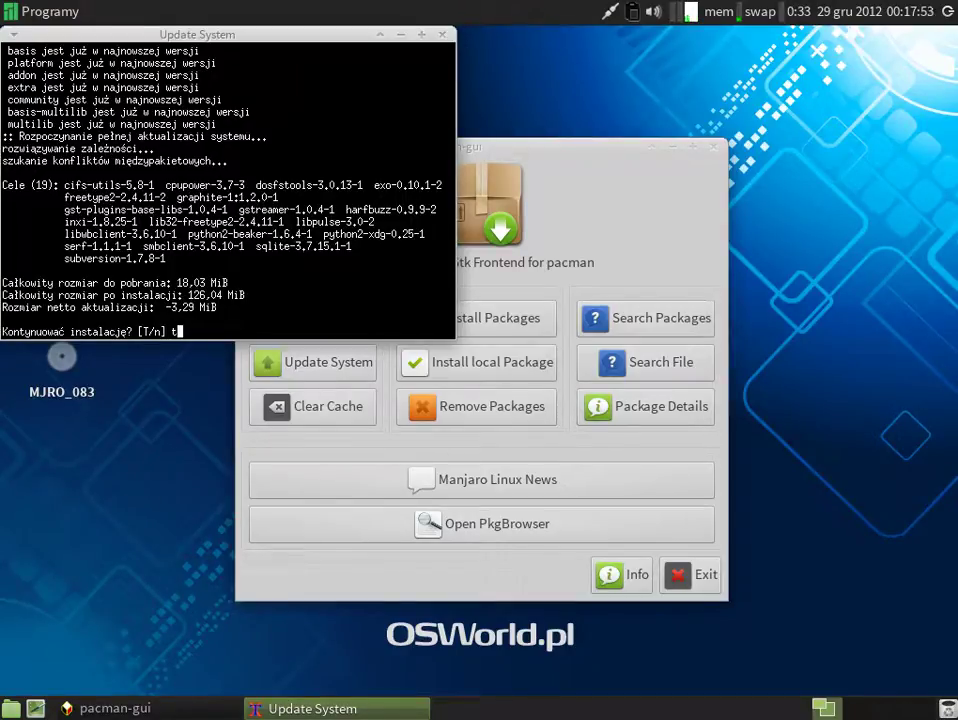
{"action": "type", "text": "t"}
{"action": "key", "text": "Return"}
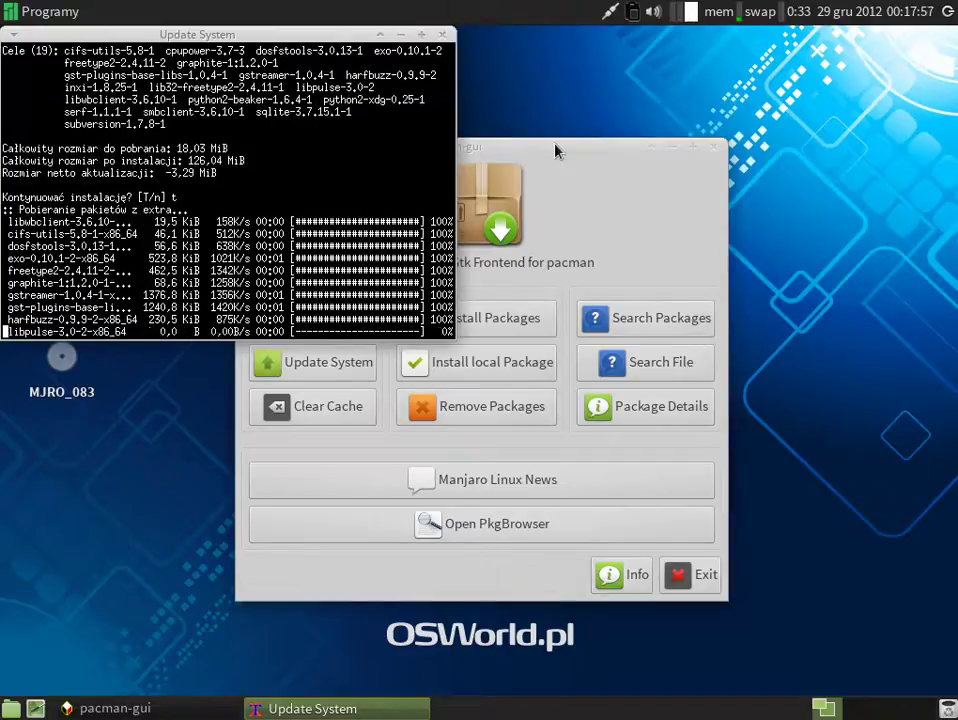
{"action": "left_click_drag", "start_coordinate": [569, 140], "coordinate": [801, 25]}
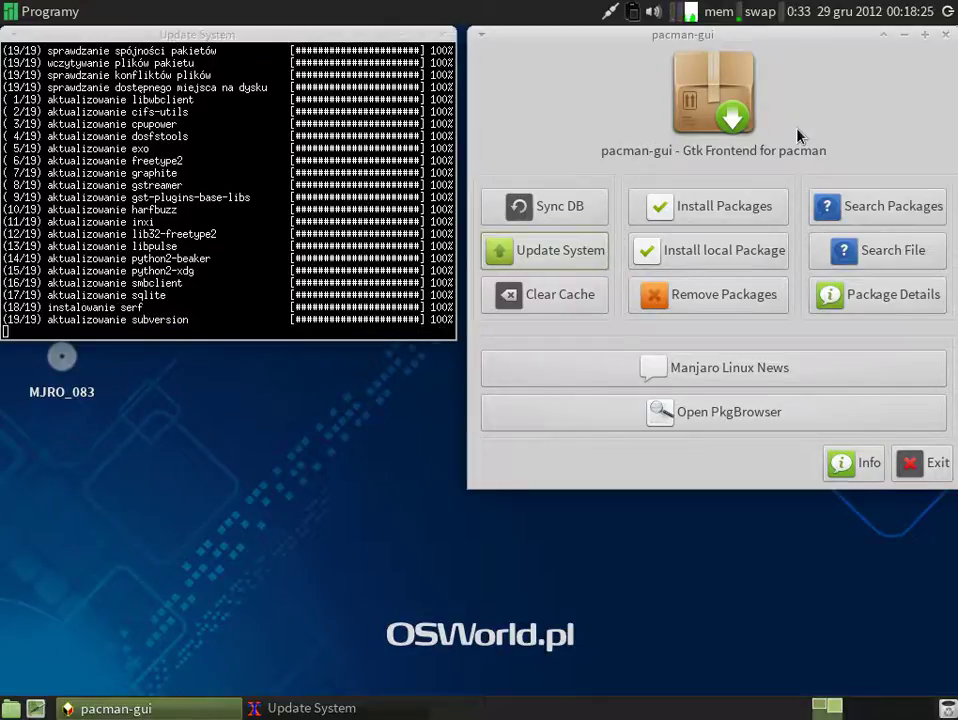
{"action": "left_click", "coordinate": [440, 190]}
{"action": "key", "text": "Return"}
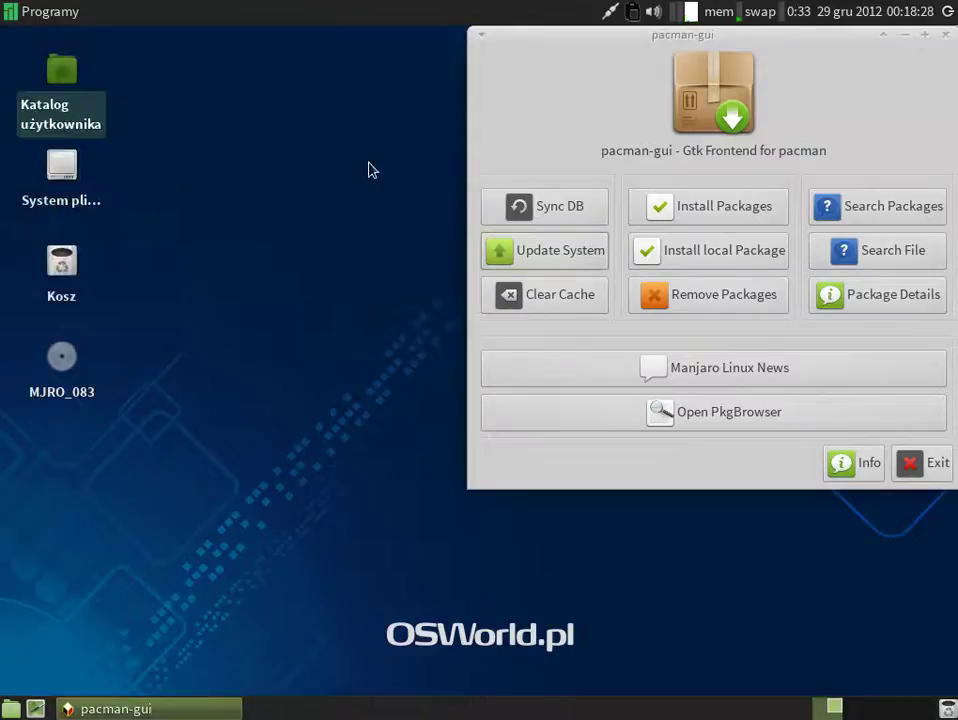
- Search the packages for firefox, review the results back to the first entry, and close the list
{"action": "left_click", "coordinate": [895, 218]}
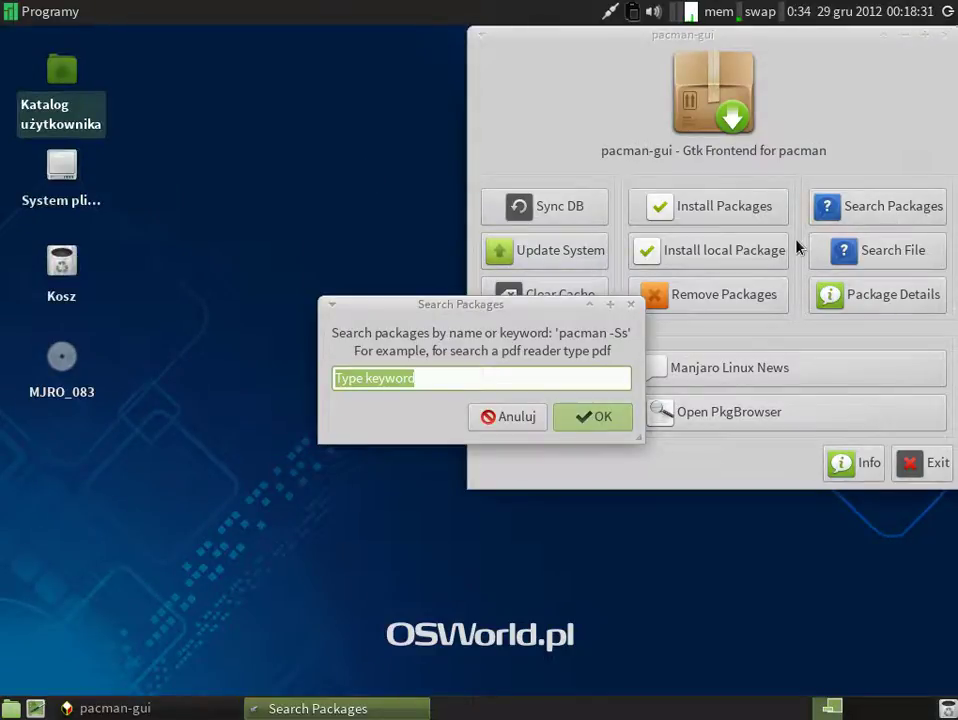
{"action": "type", "text": "firefox"}
{"action": "key", "text": "Return"}
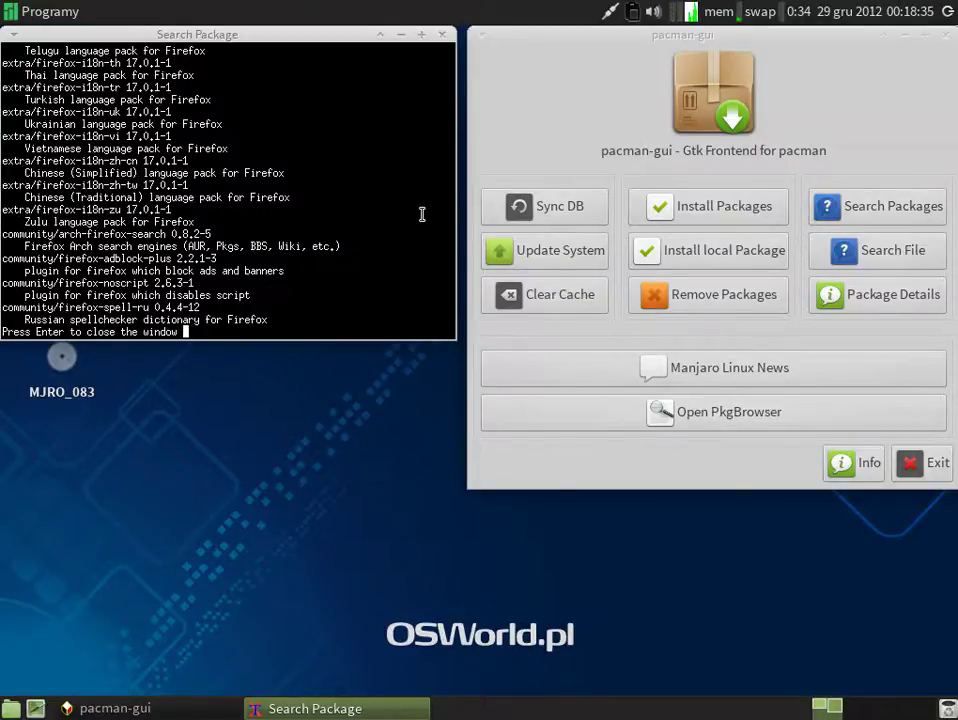
{"action": "scroll", "coordinate": [300, 248], "scroll_direction": "up", "scroll_amount": 9}
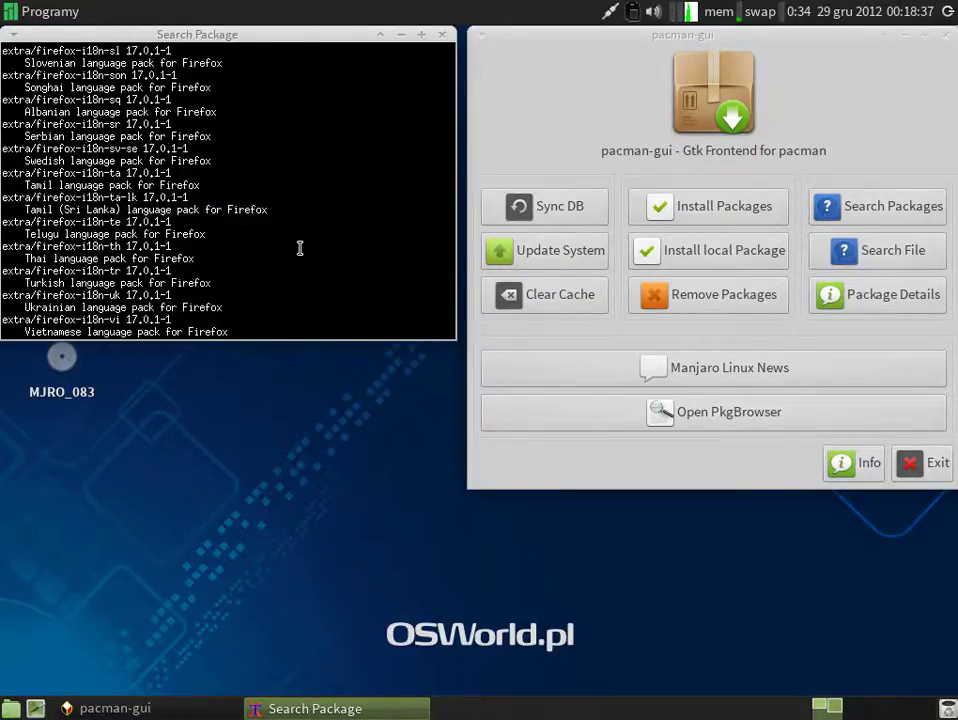
{"action": "scroll", "coordinate": [300, 248], "scroll_direction": "up", "scroll_amount": 8}
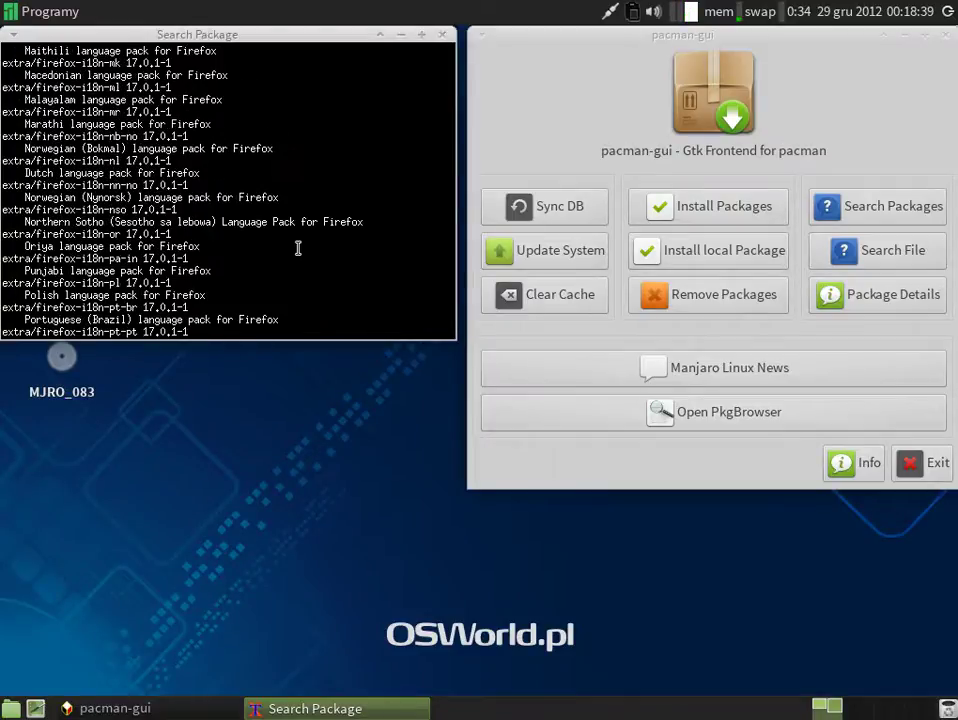
{"action": "scroll", "coordinate": [298, 248], "scroll_direction": "up", "scroll_amount": 10}
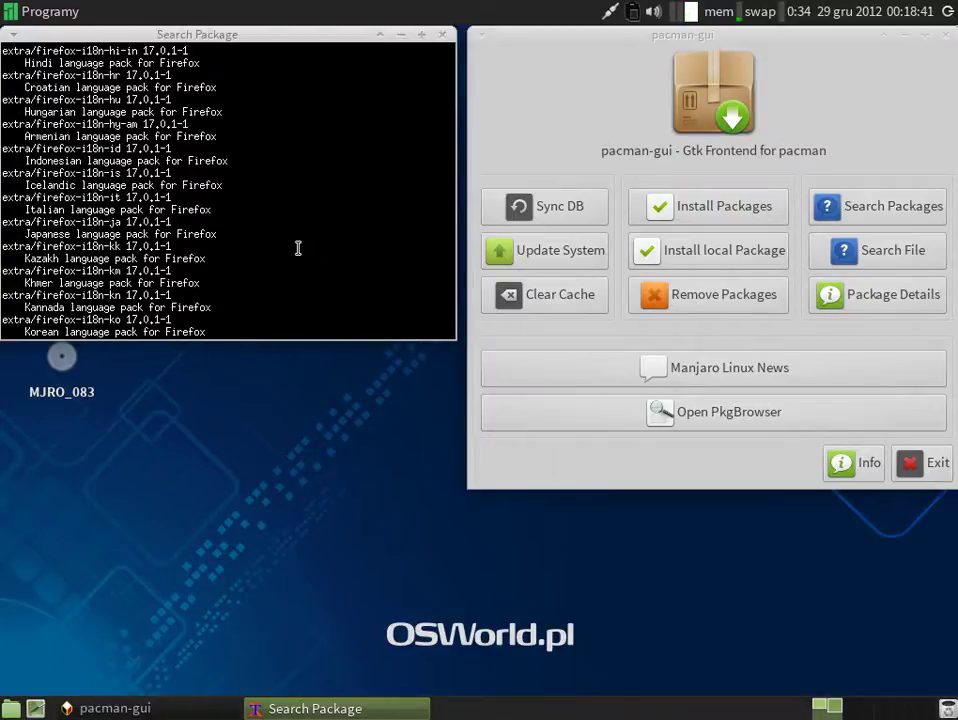
{"action": "scroll", "coordinate": [298, 248], "scroll_direction": "up", "scroll_amount": 10}
{"action": "scroll", "coordinate": [298, 248], "scroll_direction": "up", "scroll_amount": 15}
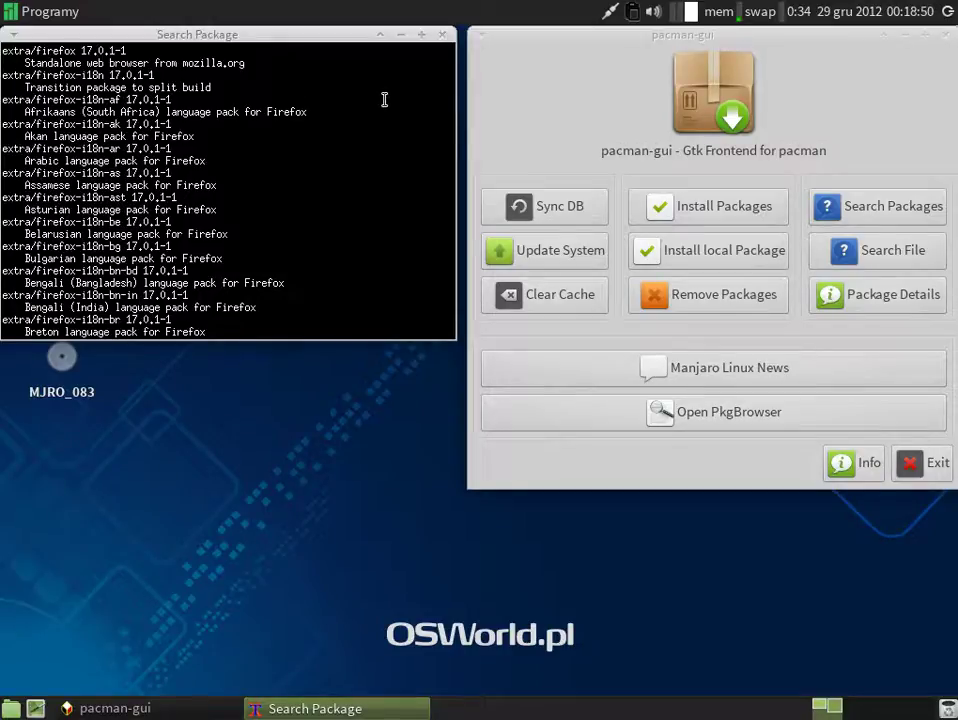
{"action": "key", "text": "Return"}
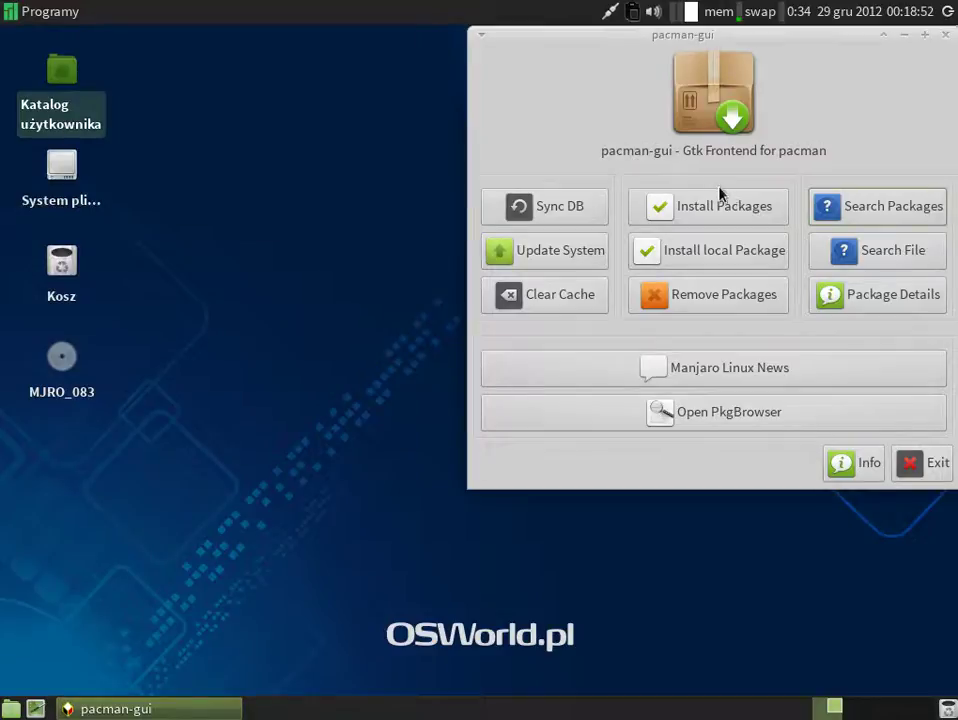
- Install the packages firefox and firefox-i18n-pl, answering t to continue, and close the finished installation
{"action": "left_click", "coordinate": [727, 210]}
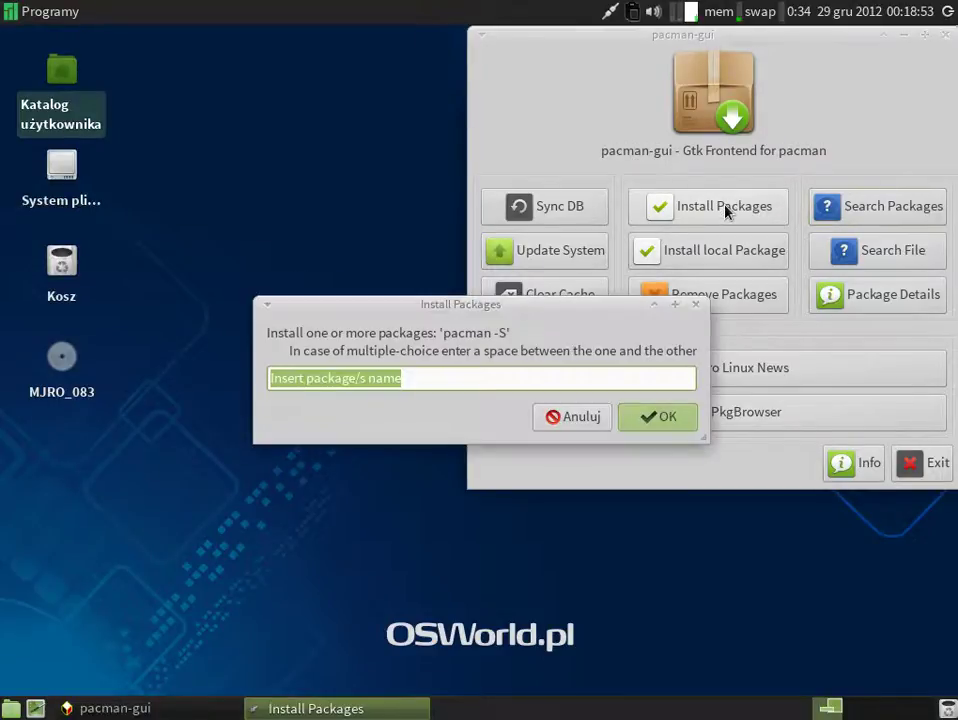
{"action": "key", "text": "BackSpace"}
{"action": "type", "text": "firefox"}
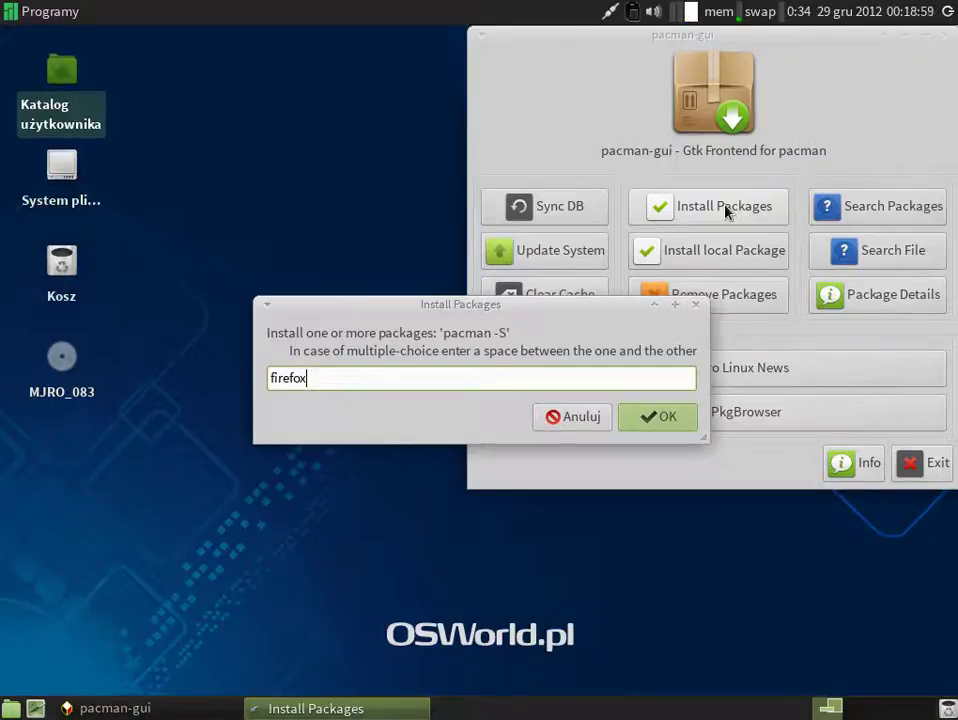
{"action": "type", "text": " firef"}
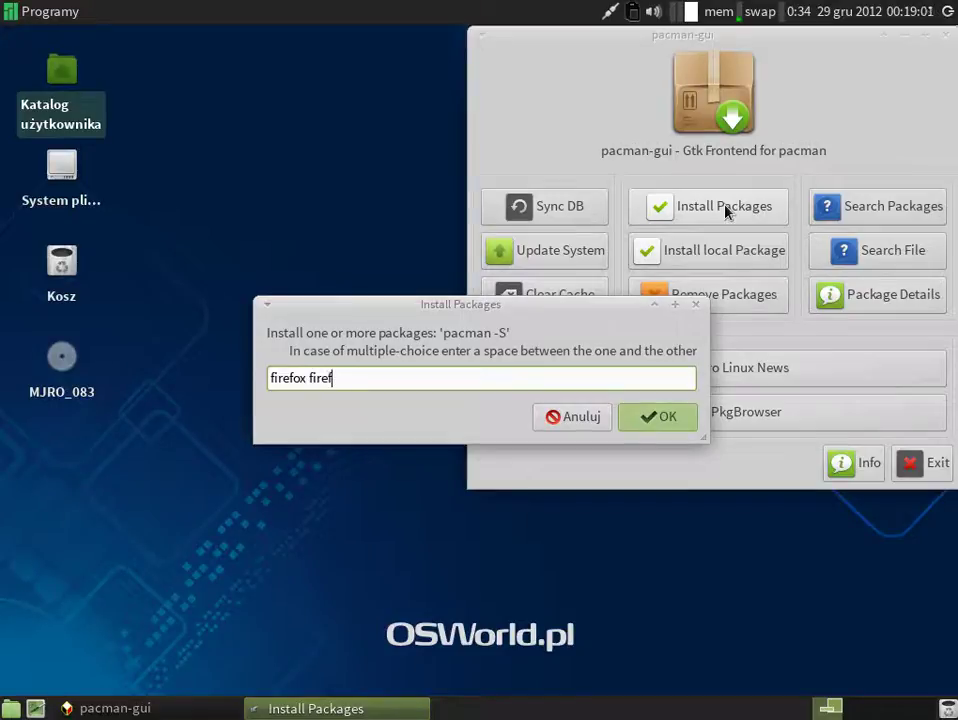
{"action": "type", "text": "ox-i18n"}
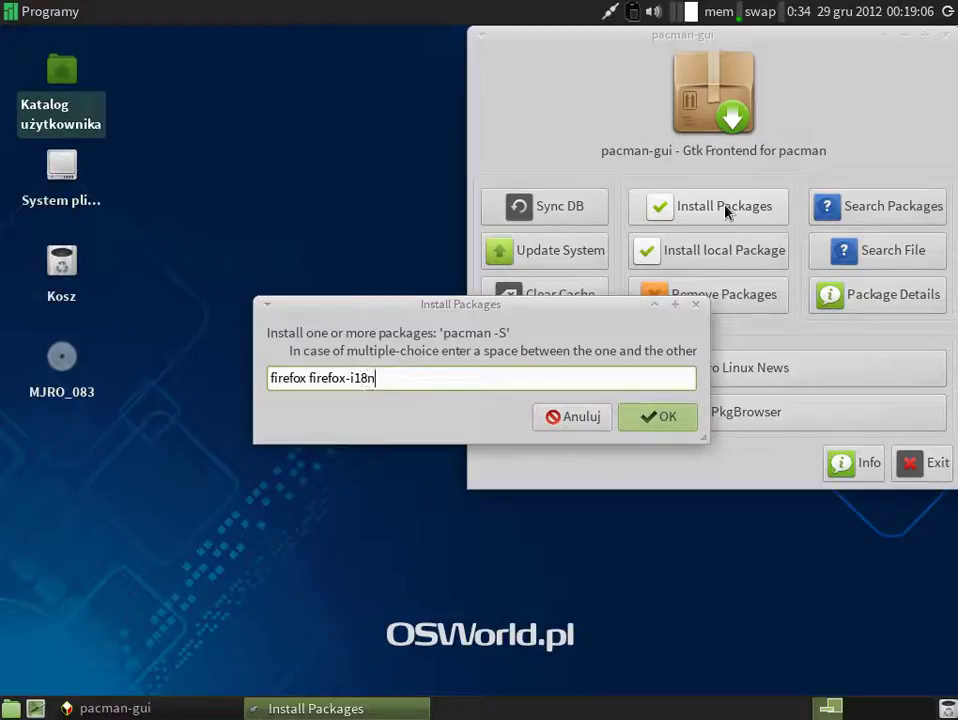
{"action": "type", "text": "-pl"}
{"action": "key", "text": "Return"}
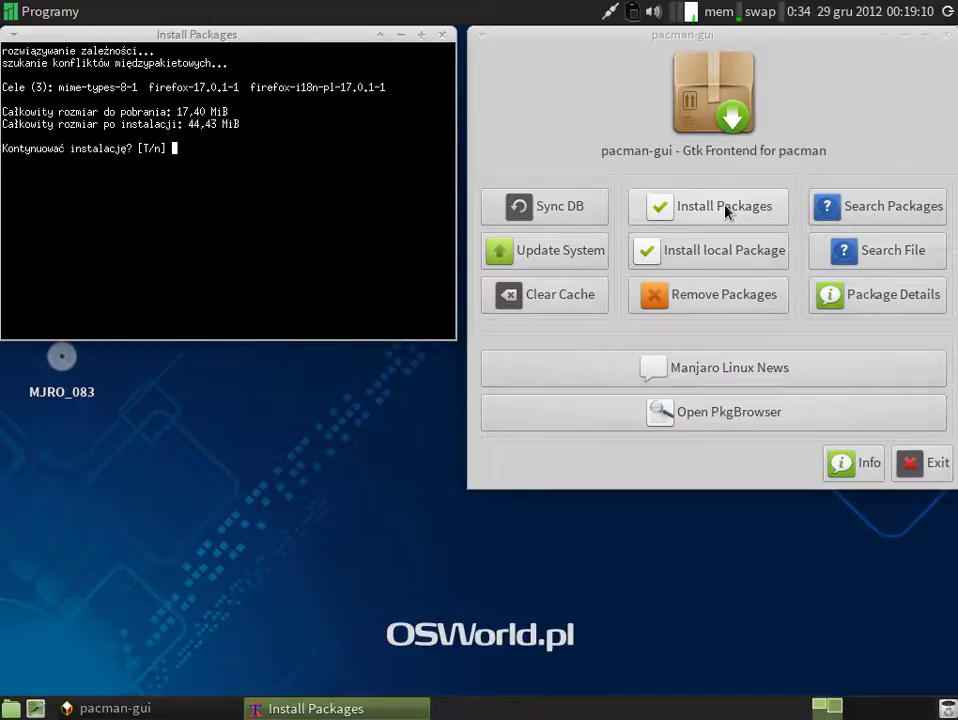
{"action": "type", "text": "t"}
{"action": "key", "text": "Return"}
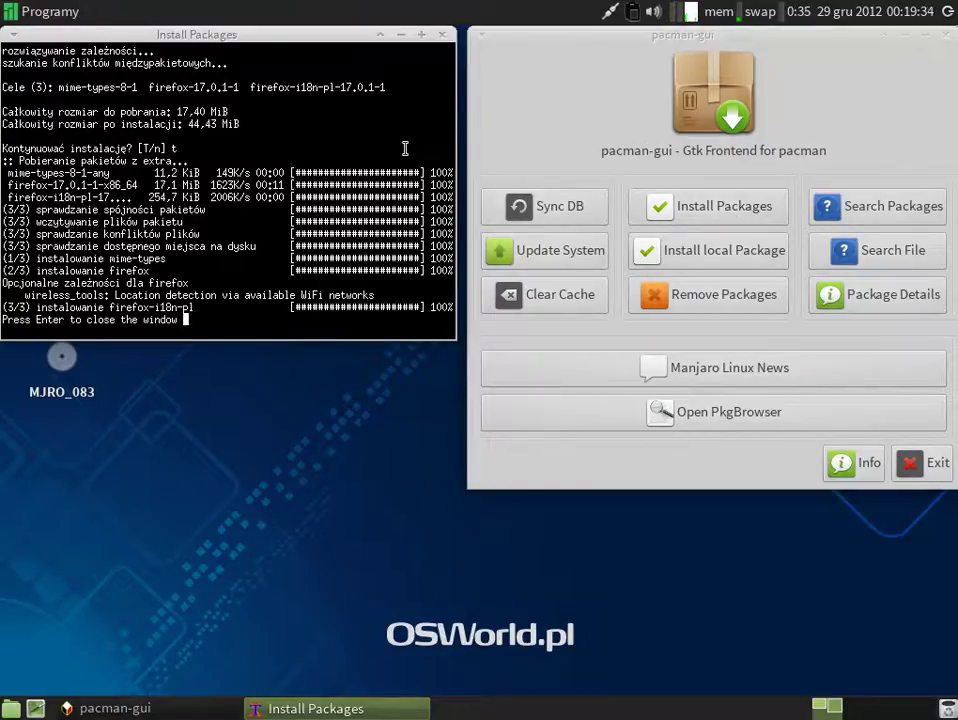
{"action": "key", "text": "Return"}
- Launch Firefox from the installed internet programs, maximize its window, and close the first-run welcome page
{"action": "left_click", "coordinate": [47, 11]}
{"action": "mouse_move", "coordinate": [67, 280]}
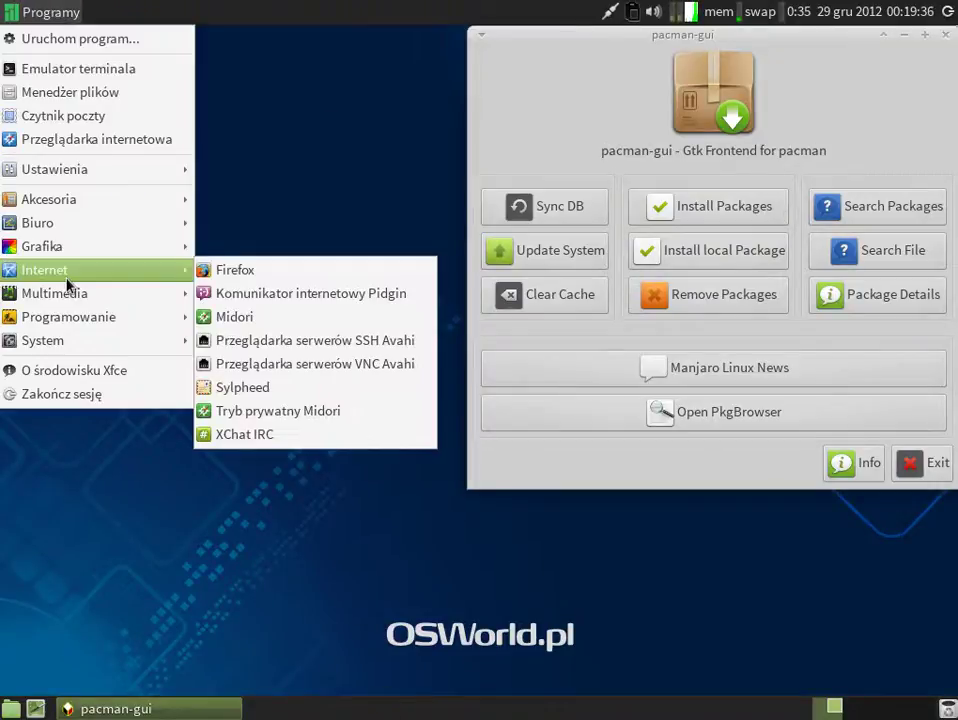
{"action": "left_click", "coordinate": [267, 272]}
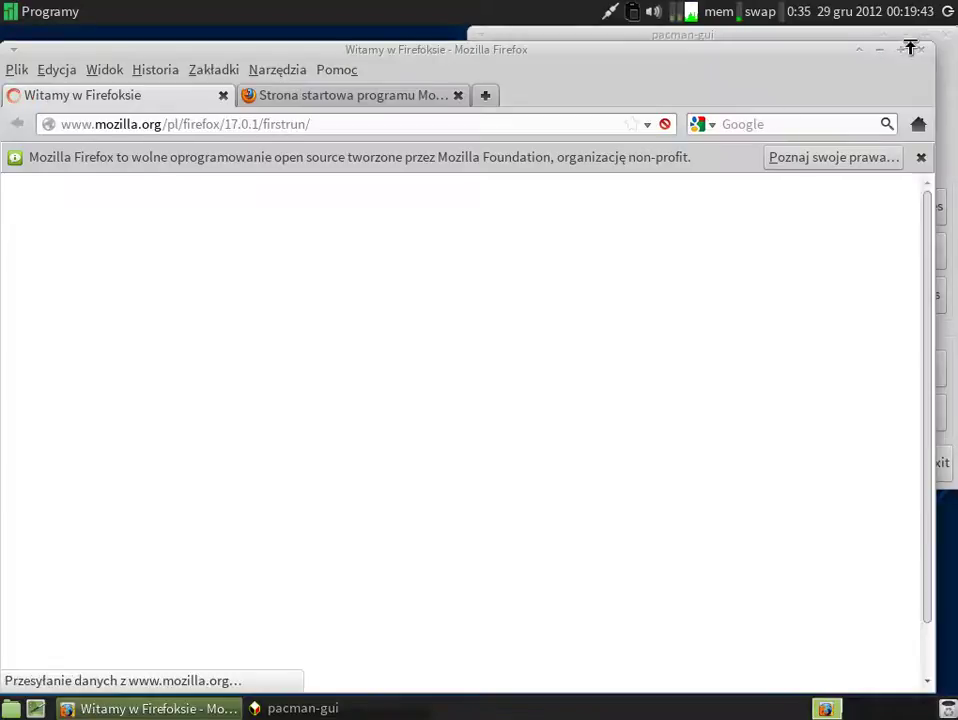
{"action": "left_click", "coordinate": [901, 50]}
{"action": "left_click", "coordinate": [216, 79]}
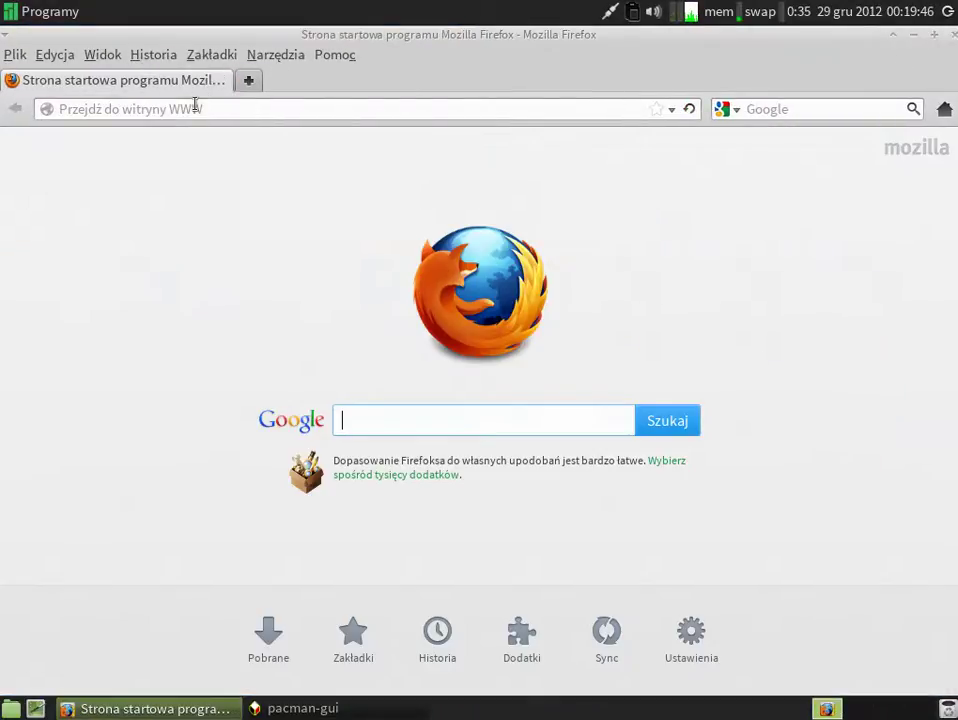
- Open the website osworld.pl in Firefox, then close the browser
{"action": "type", "text": "osworld.pl"}
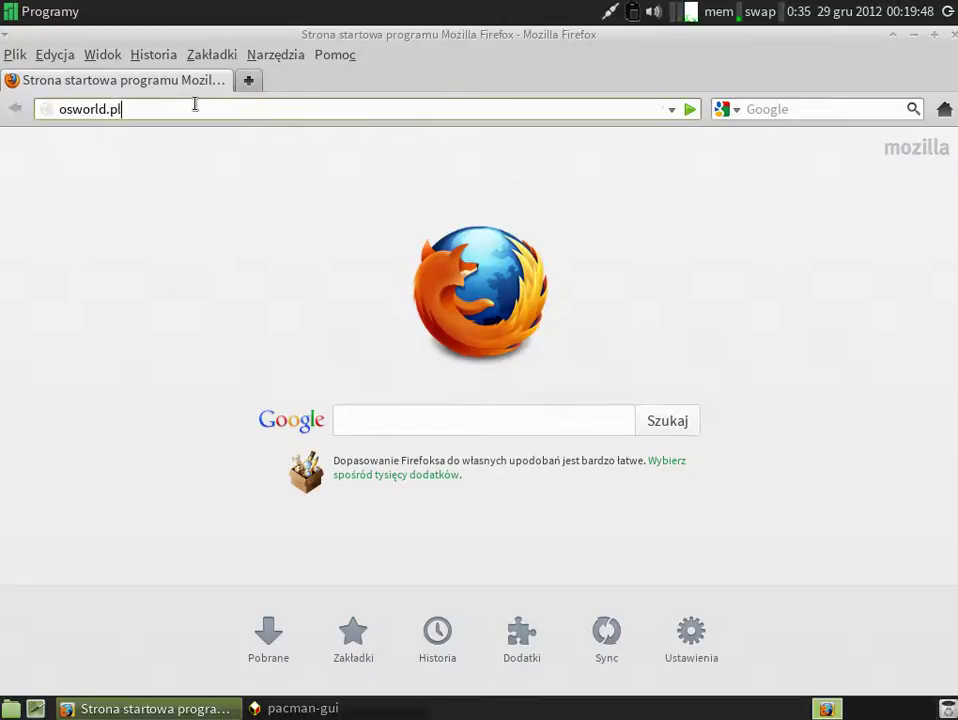
{"action": "key", "text": "Return"}
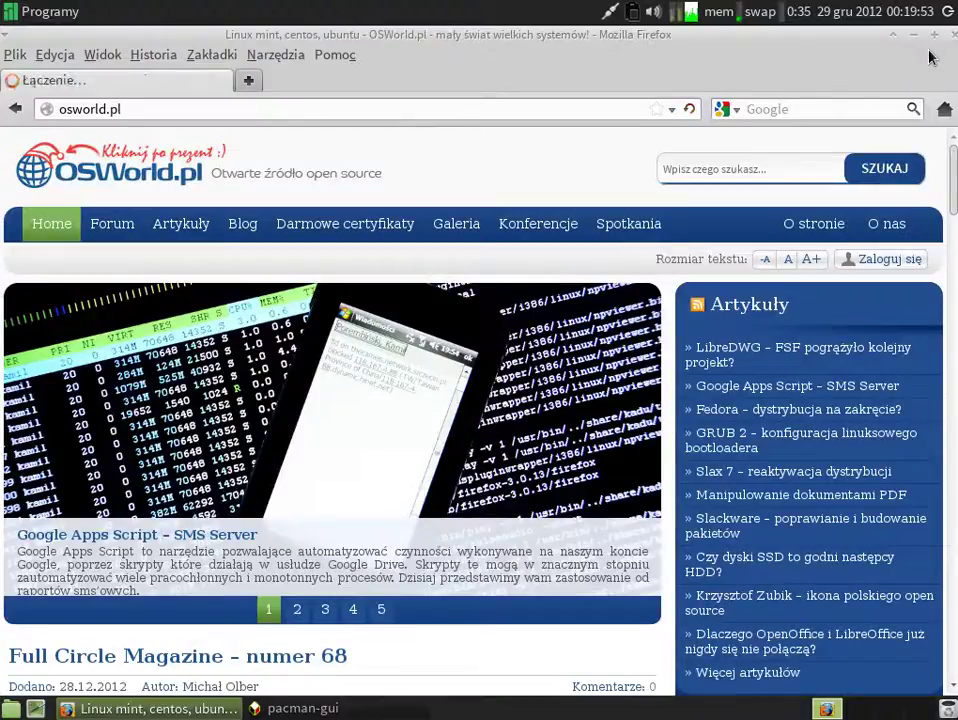
{"action": "left_click", "coordinate": [952, 36]}
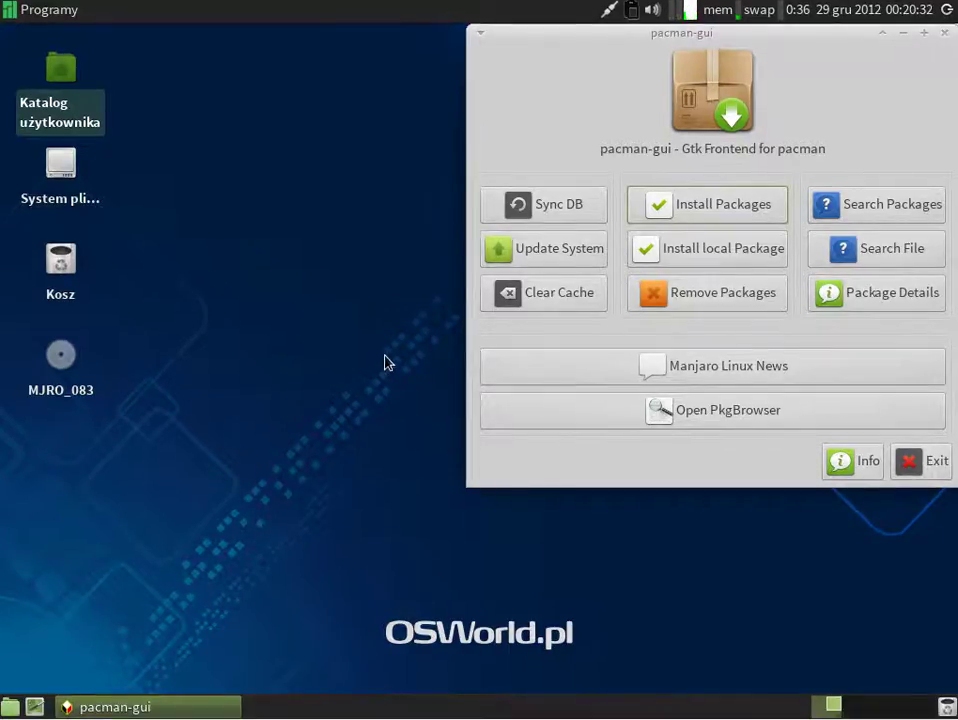
- Launch LibreOffice from the office programs, create a blank text document, and close it
{"action": "left_click", "coordinate": [68, 14]}
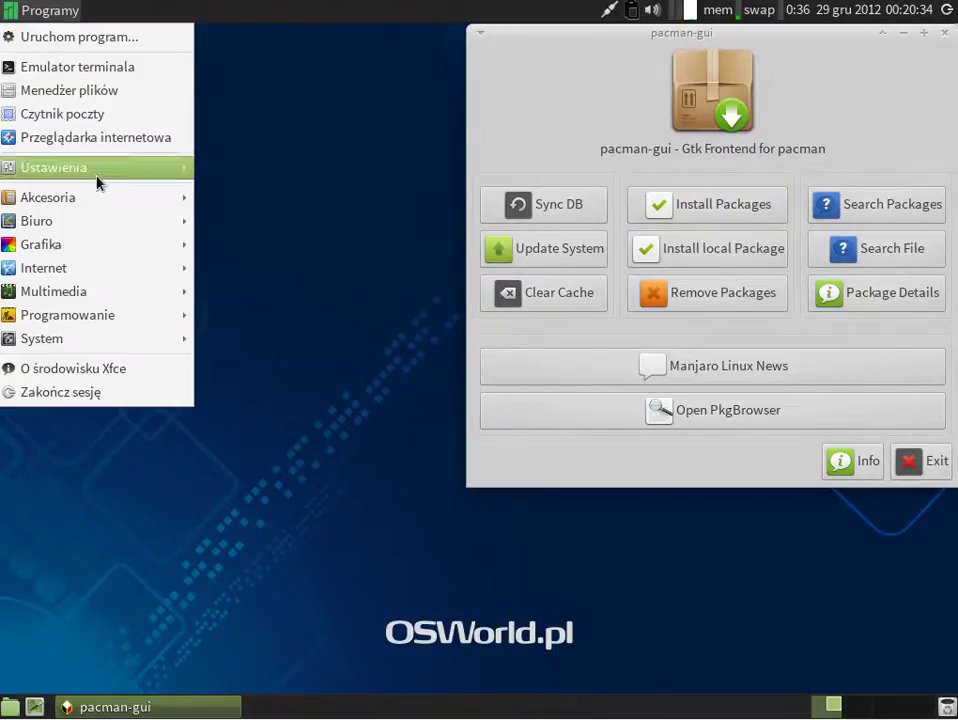
{"action": "mouse_move", "coordinate": [90, 220]}
{"action": "left_click", "coordinate": [237, 224]}
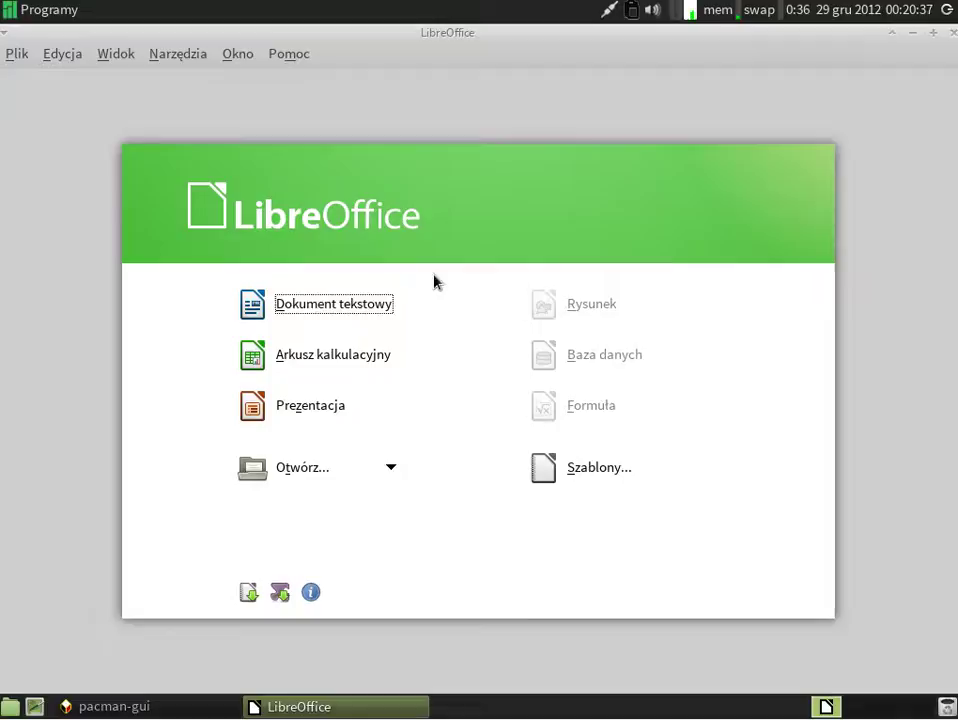
{"action": "left_click", "coordinate": [316, 304]}
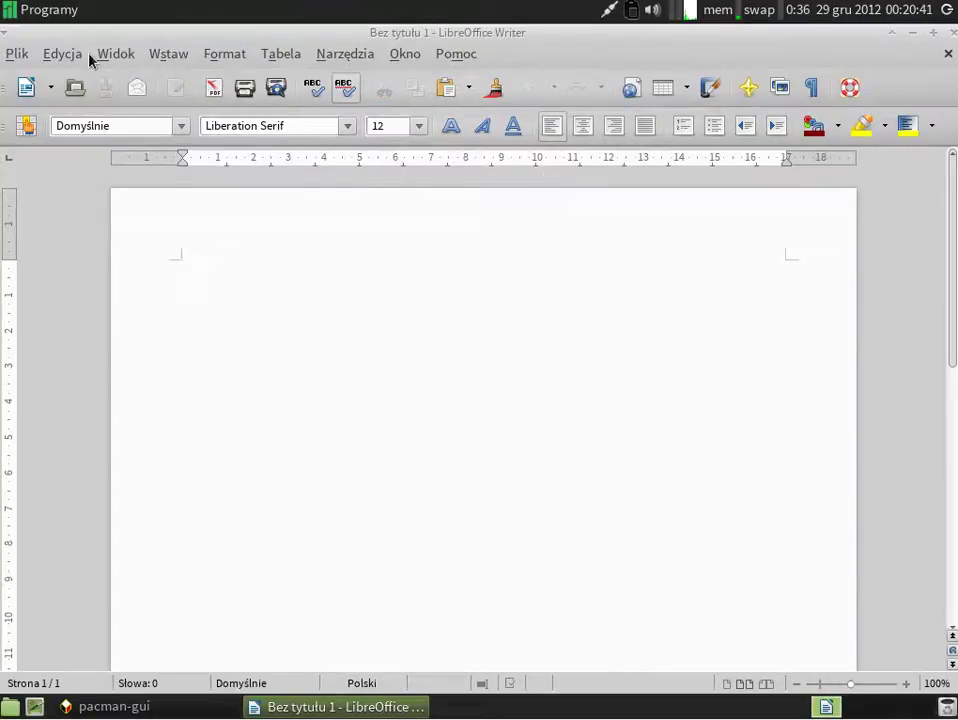
{"action": "left_click", "coordinate": [952, 38]}
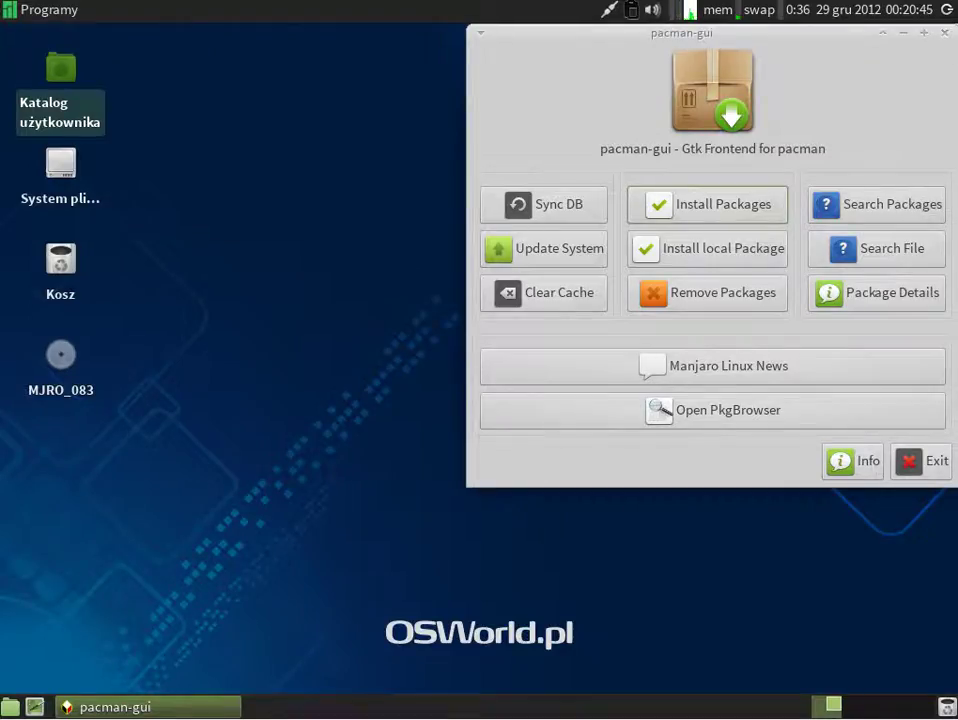
- Open PkgBrowser from pacman-gui and search the packages for thunderbird
{"action": "left_click", "coordinate": [829, 422]}
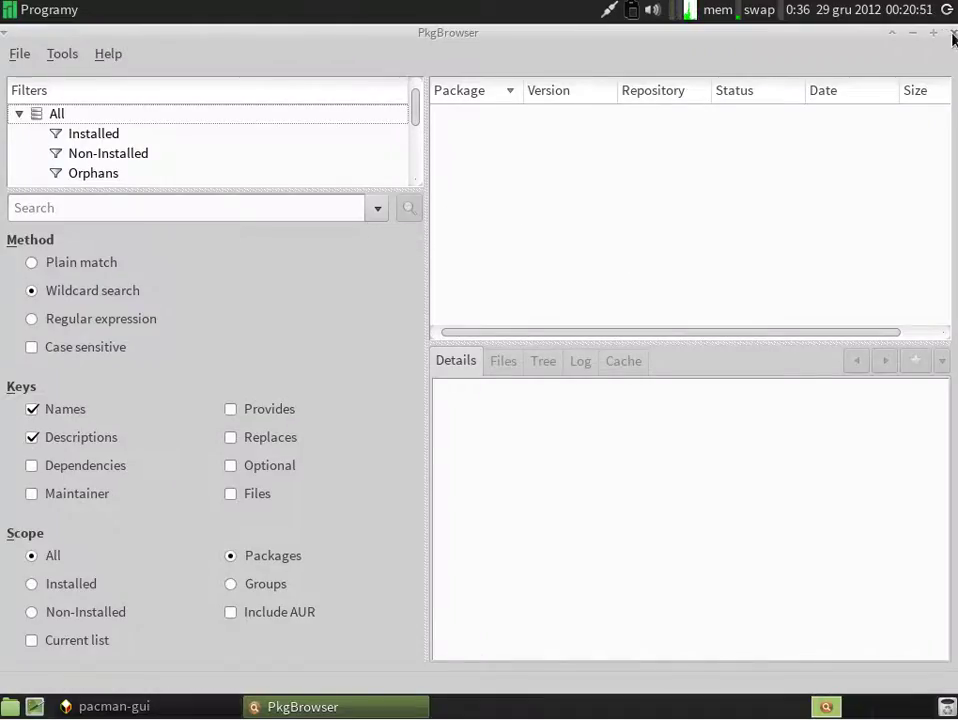
{"action": "left_click", "coordinate": [126, 207]}
{"action": "type", "text": "thun"}
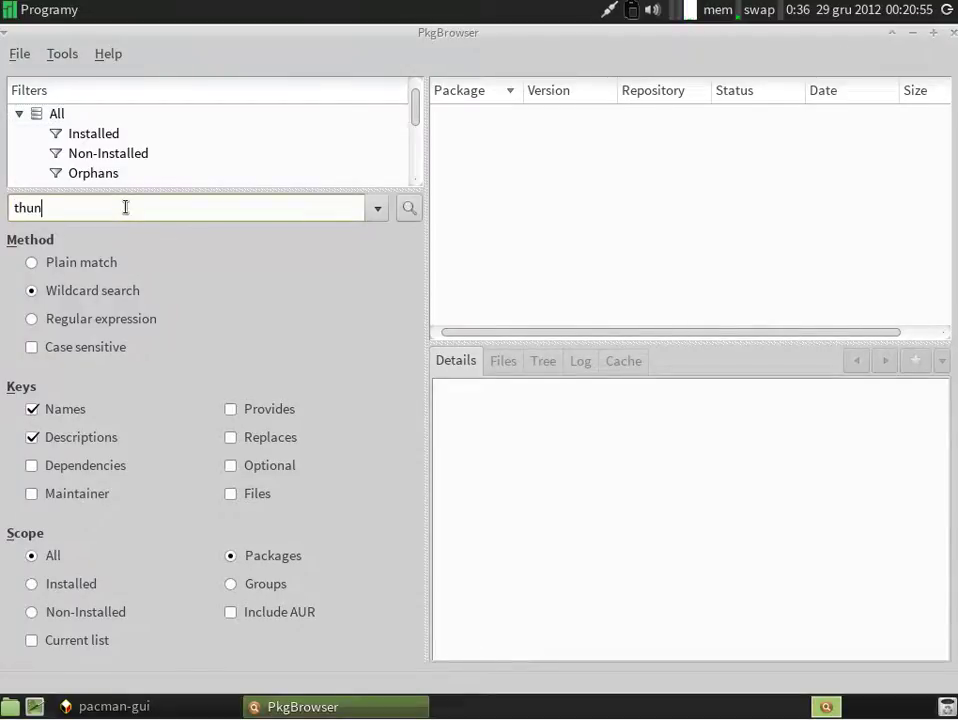
{"action": "type", "text": "derbird"}
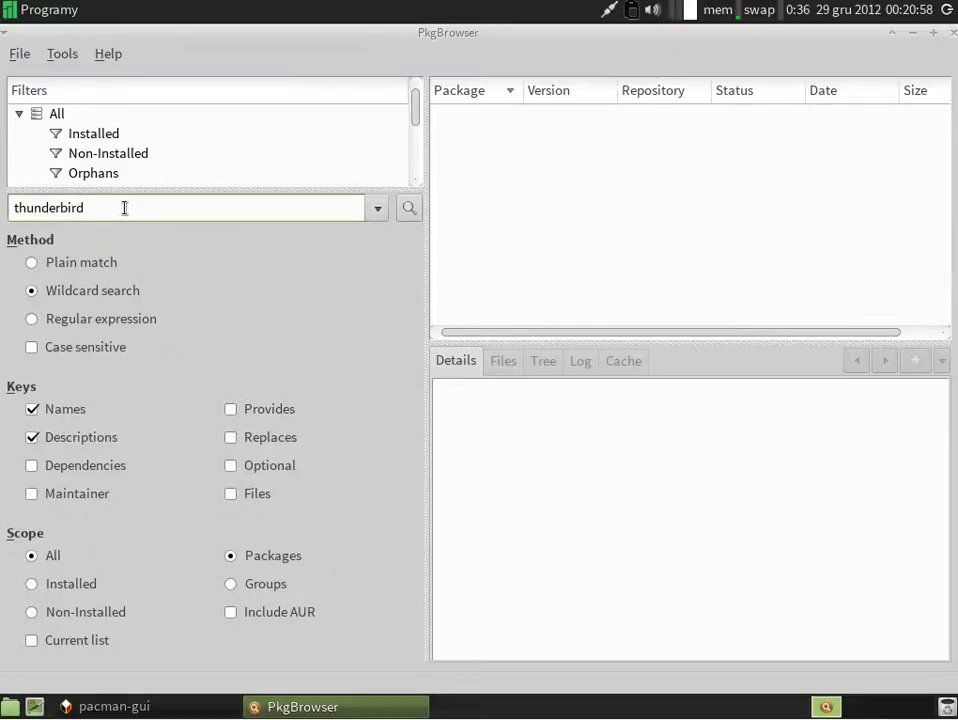
{"action": "key", "text": "Return"}
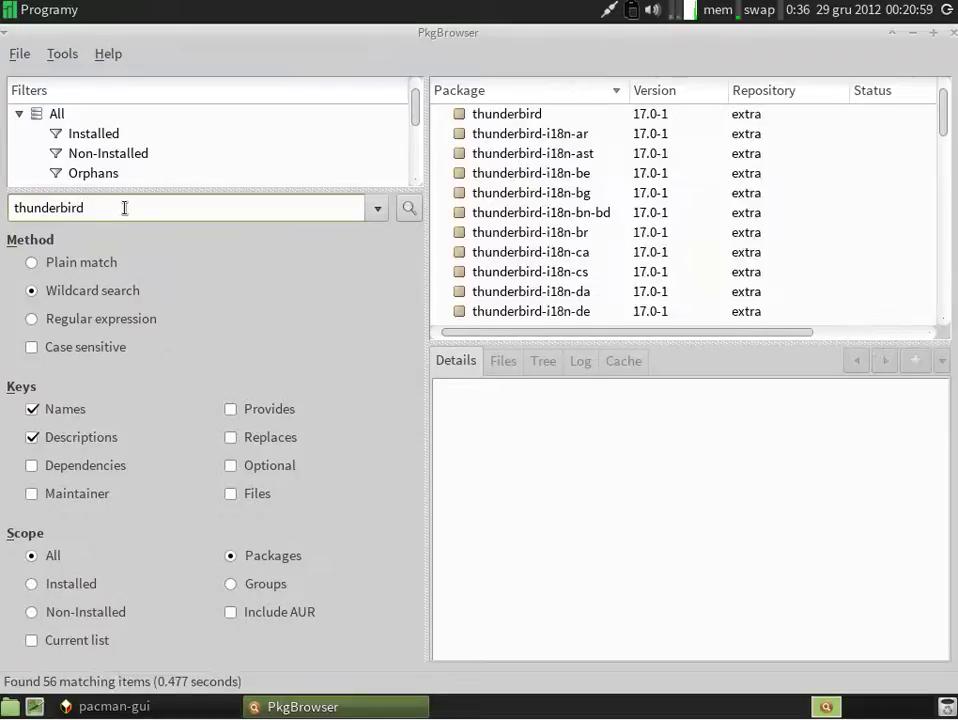
- Search PkgBrowser for i-nex instead of thunderbird, and close PkgBrowser
{"action": "left_click_drag", "start_coordinate": [125, 207], "coordinate": [13, 207]}
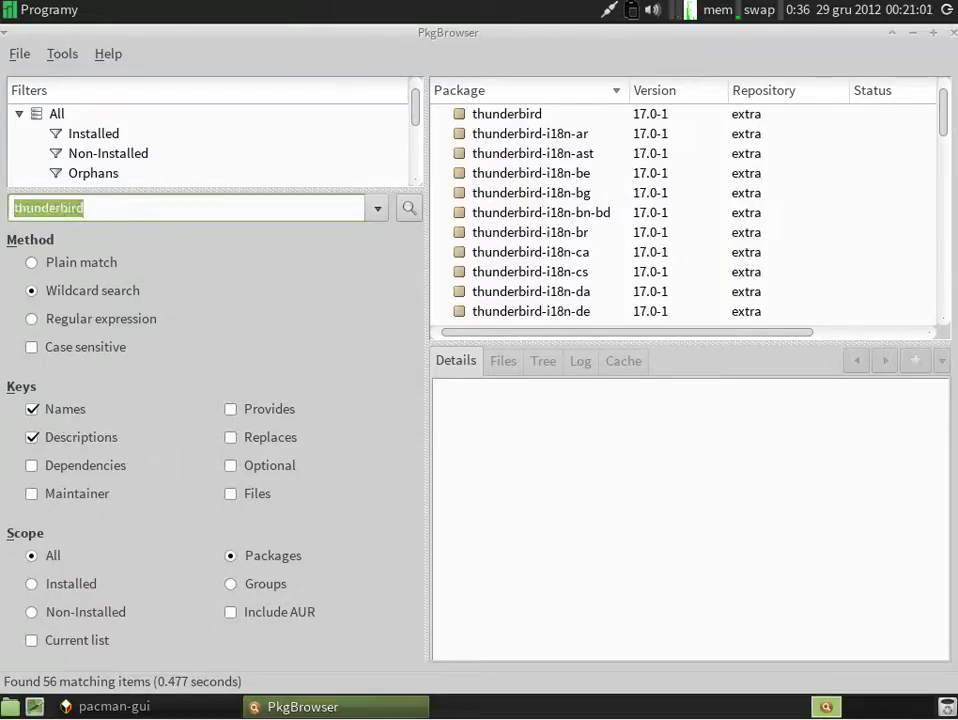
{"action": "type", "text": "i-nex"}
{"action": "key", "text": "Return"}
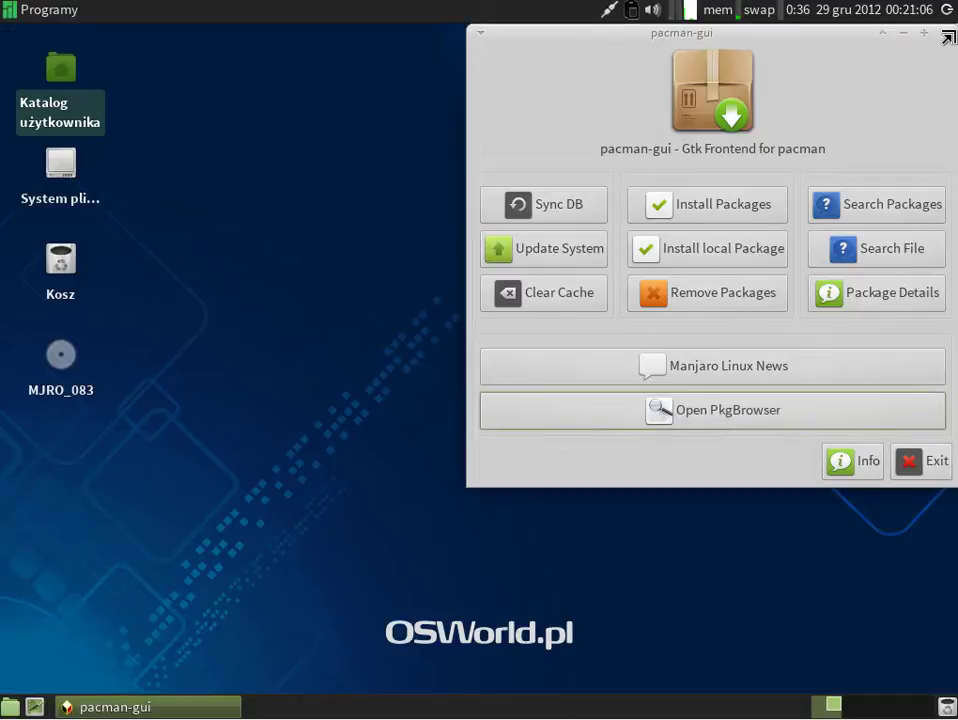
{"action": "left_click", "coordinate": [952, 32]}
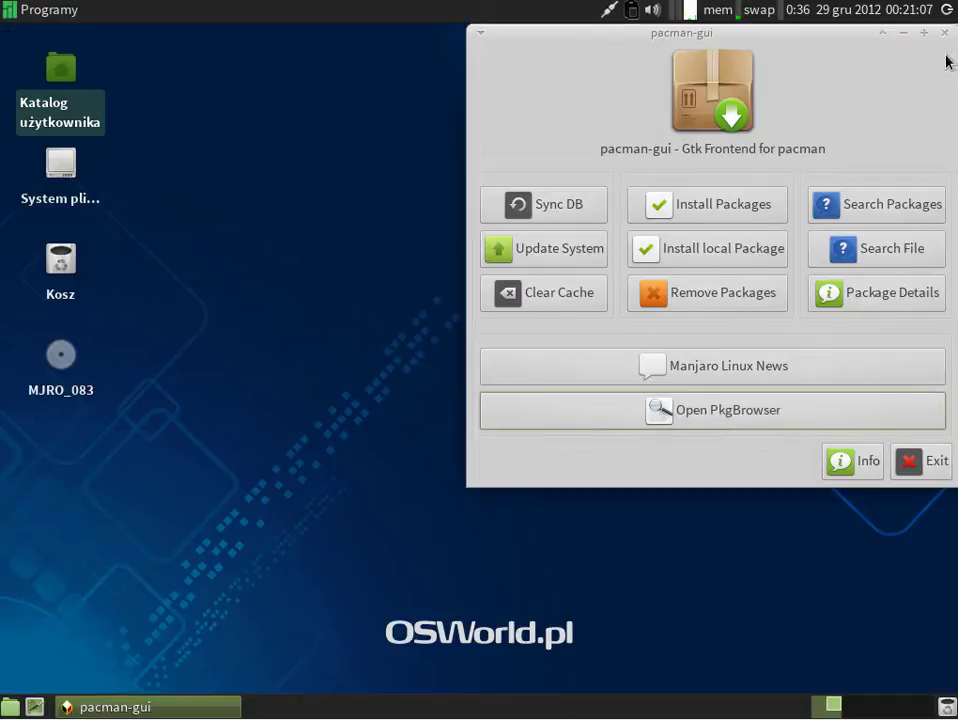
- Exit pacman-gui and bring up the options for ending the user session
{"action": "left_click", "coordinate": [945, 472]}
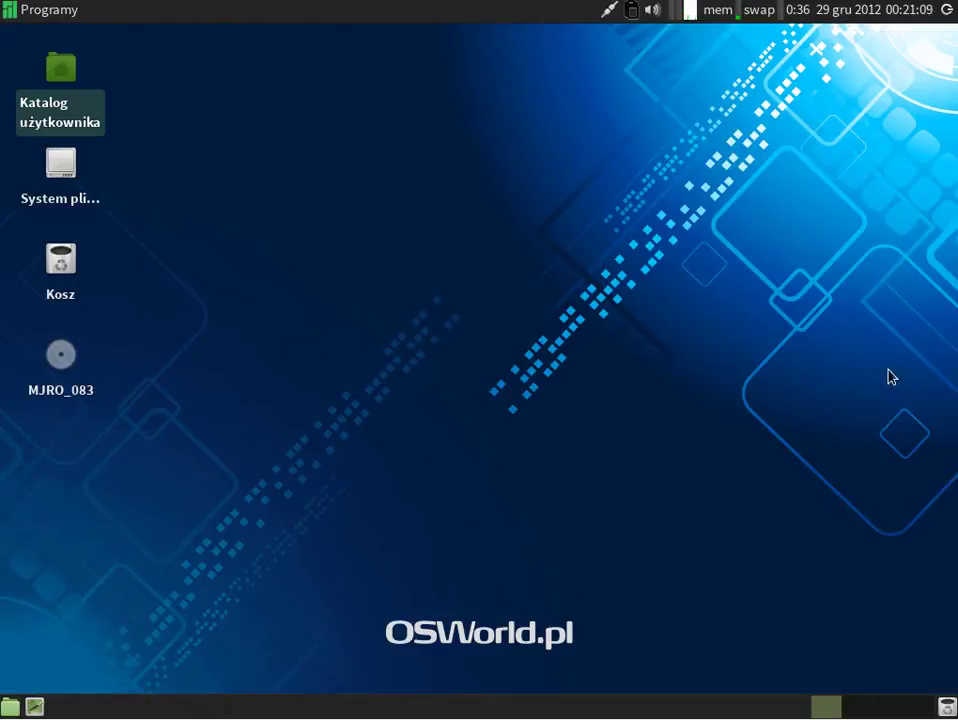
{"action": "left_click", "coordinate": [945, 10]}
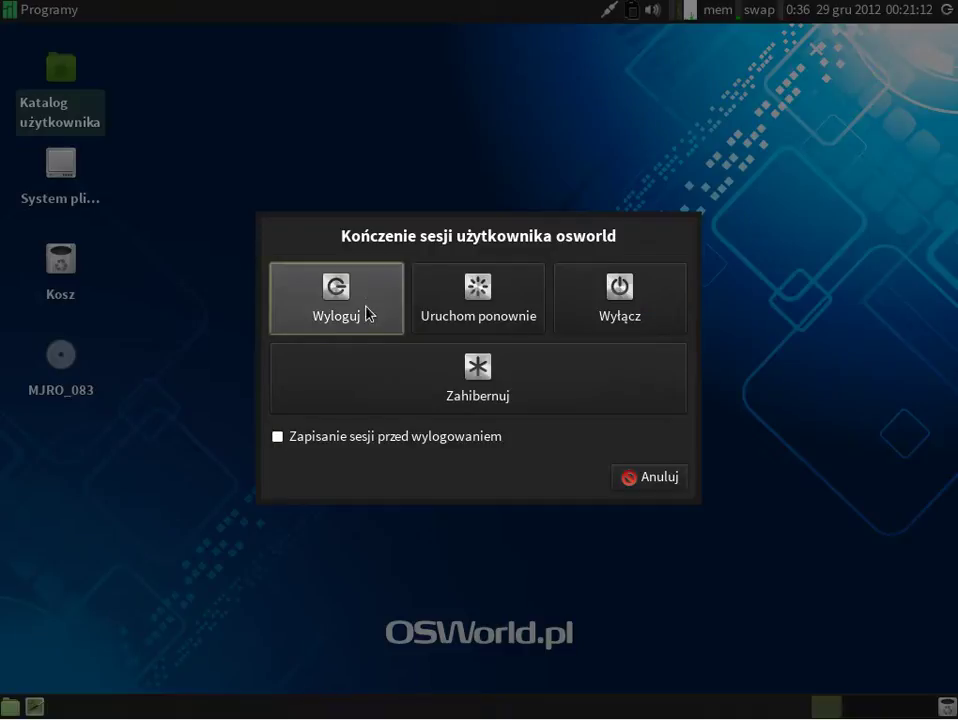